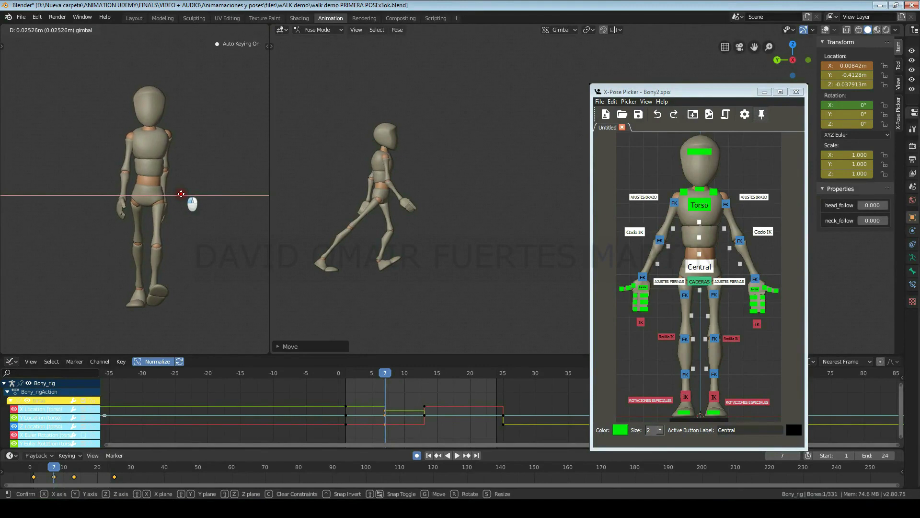
- Set the X and Y rotation of the left foot's ROTACIONES ESPECIALES control to 0 at frame 7
click(747, 402)
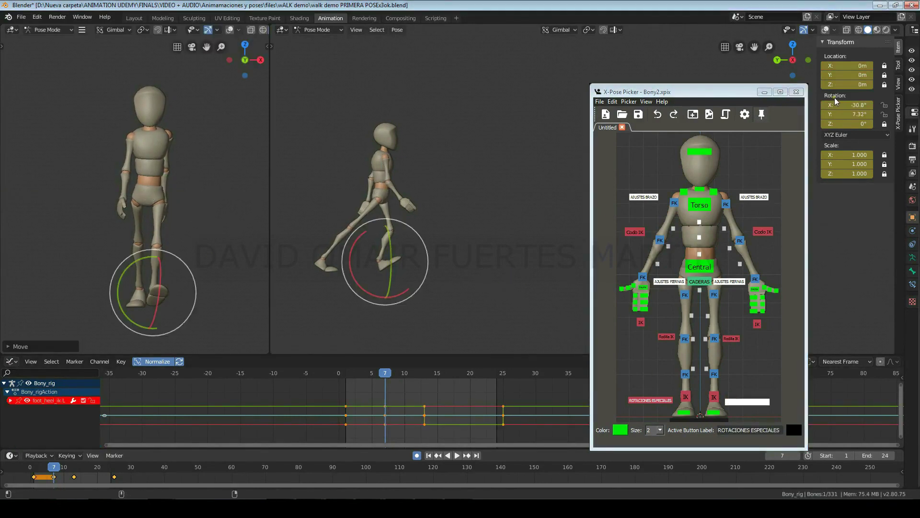
click(846, 104)
text(0)
key(Tab)
text(0)
key(Return)
- Raise the walking character's Central body control slightly at frame 7
click(699, 267)
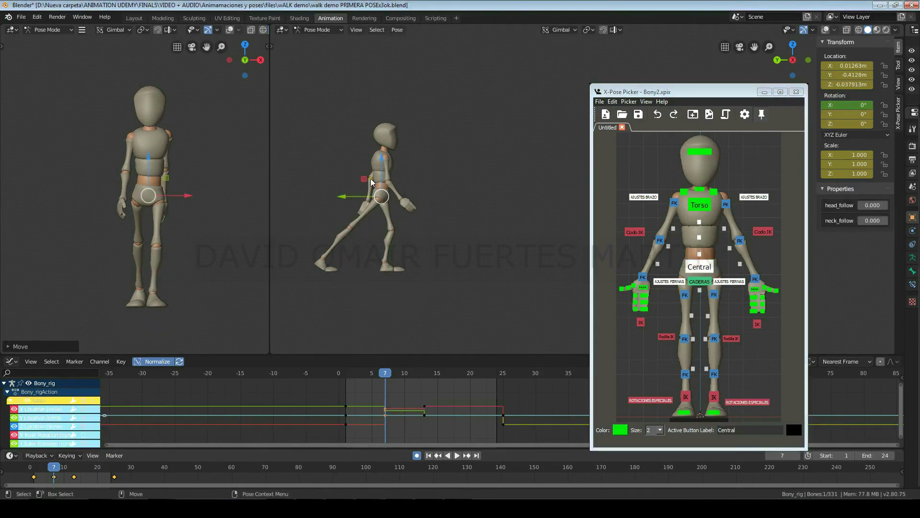
drag(383, 166, 415, 185)
- Set the Z rotation of the CADERAS hip control to 0° and tilt the hips slightly in the front view
click(699, 281)
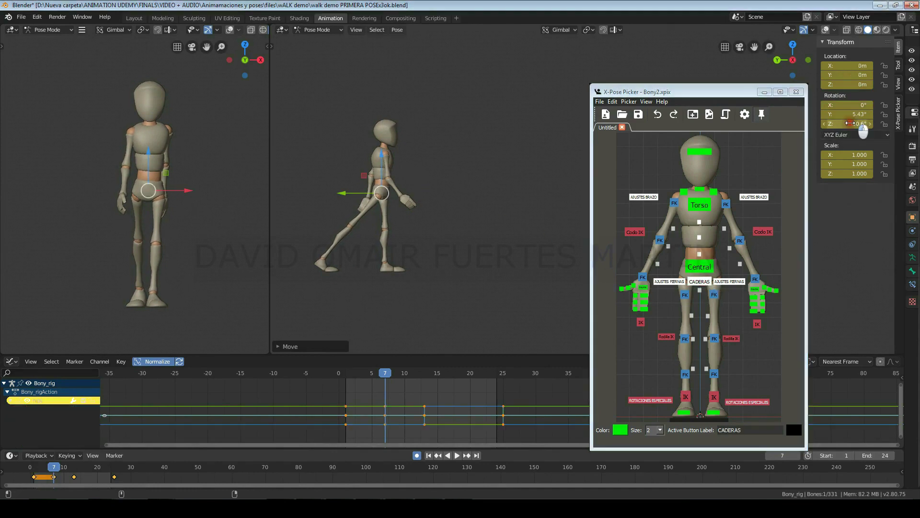
click(849, 123)
key(Return)
key(e)
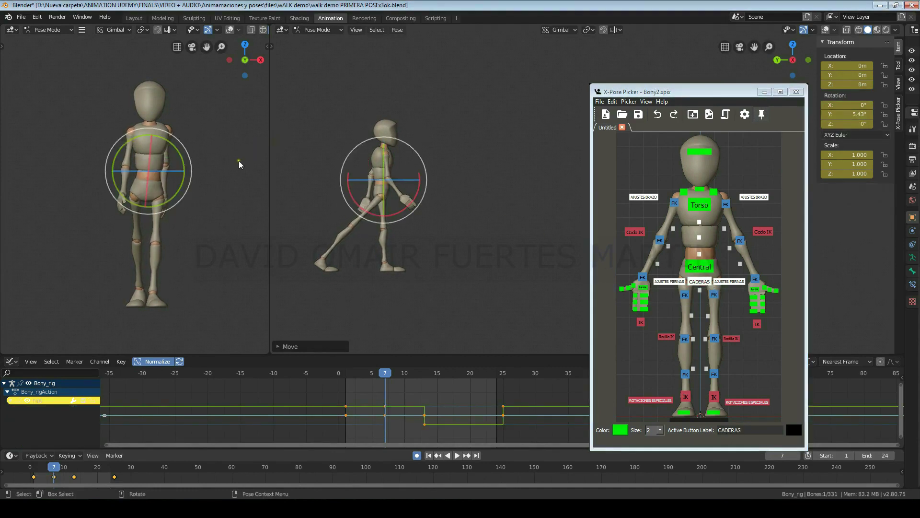
drag(188, 158, 184, 172)
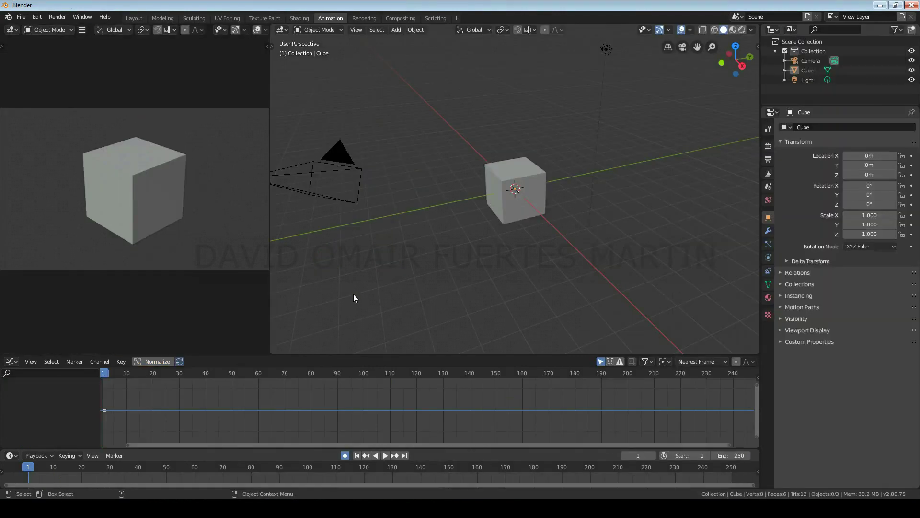
- Install the add-on file xtrapicker_win new.zip through the add-ons preferences
click(37, 17)
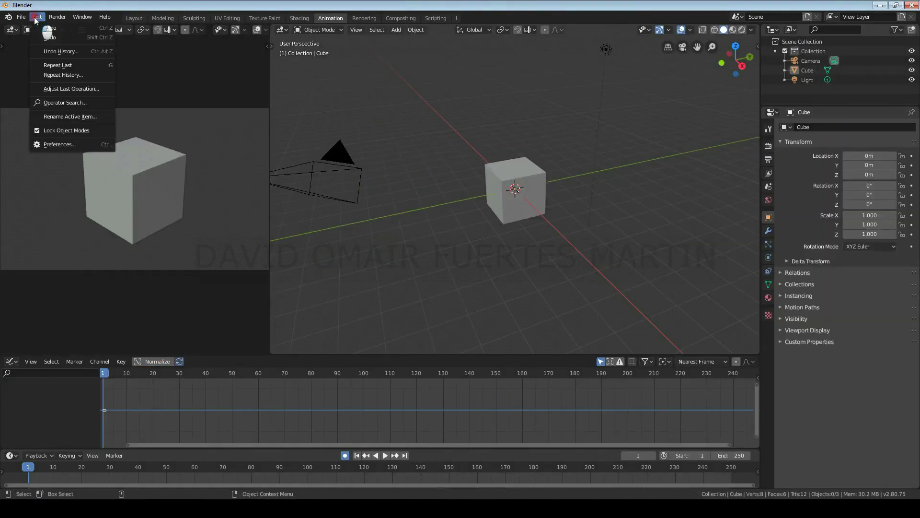
click(68, 144)
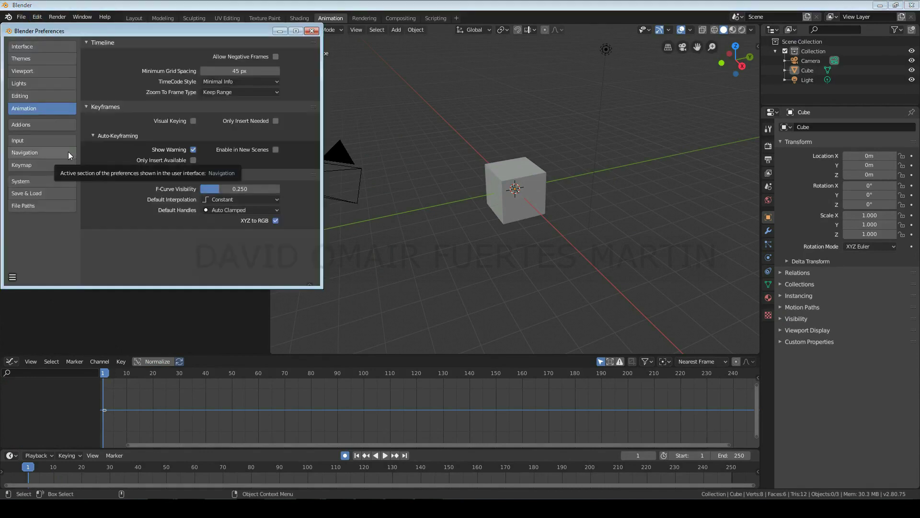
click(48, 121)
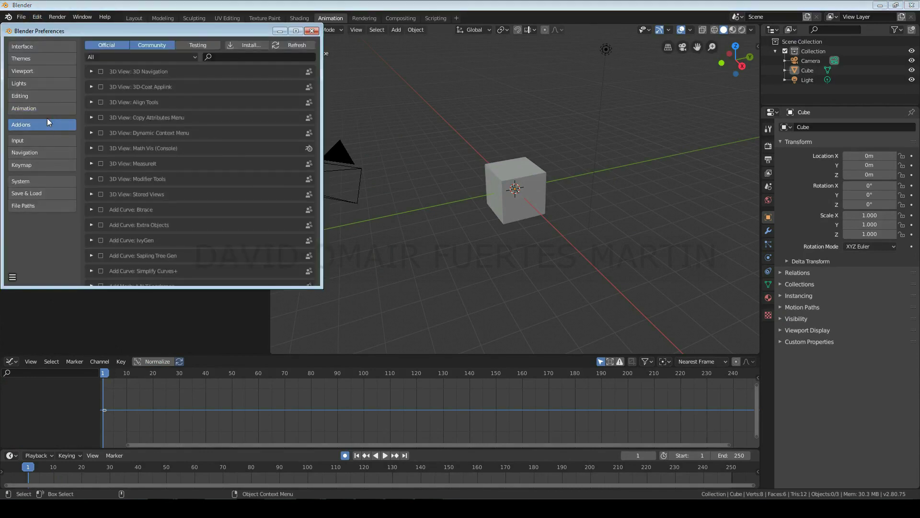
click(243, 45)
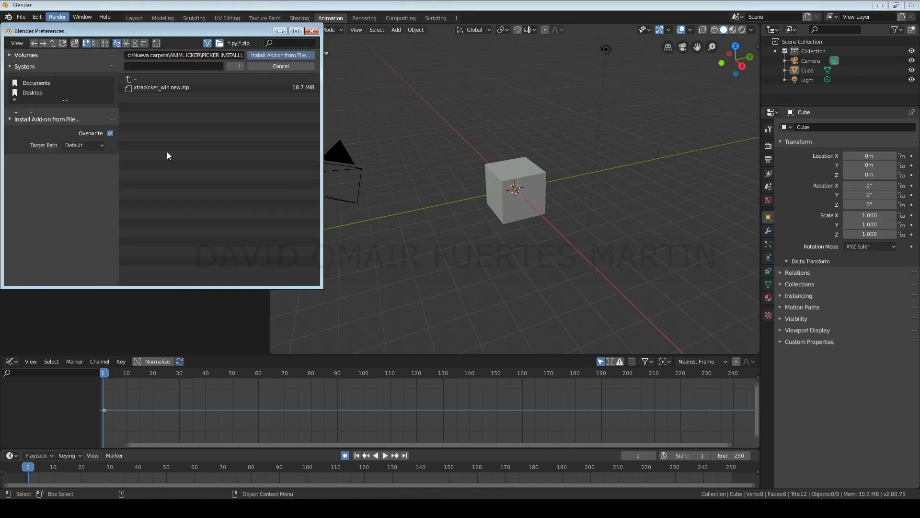
click(147, 89)
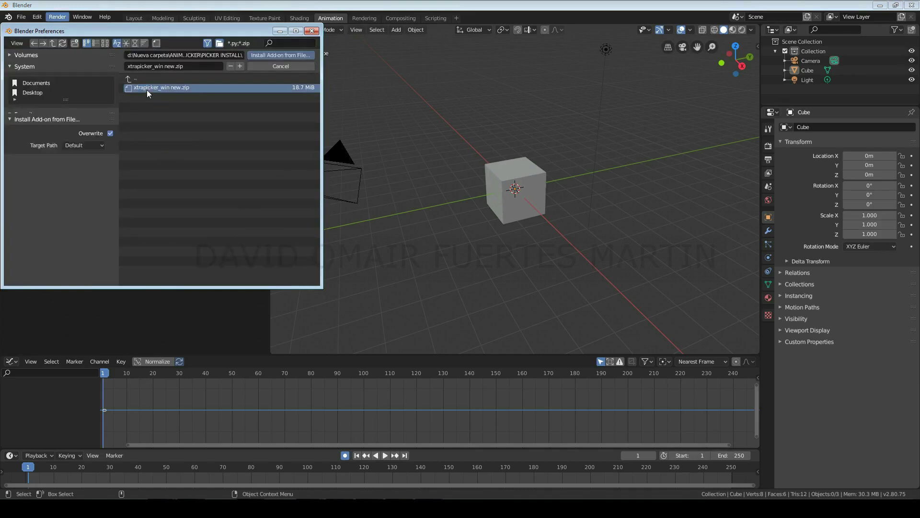
click(282, 55)
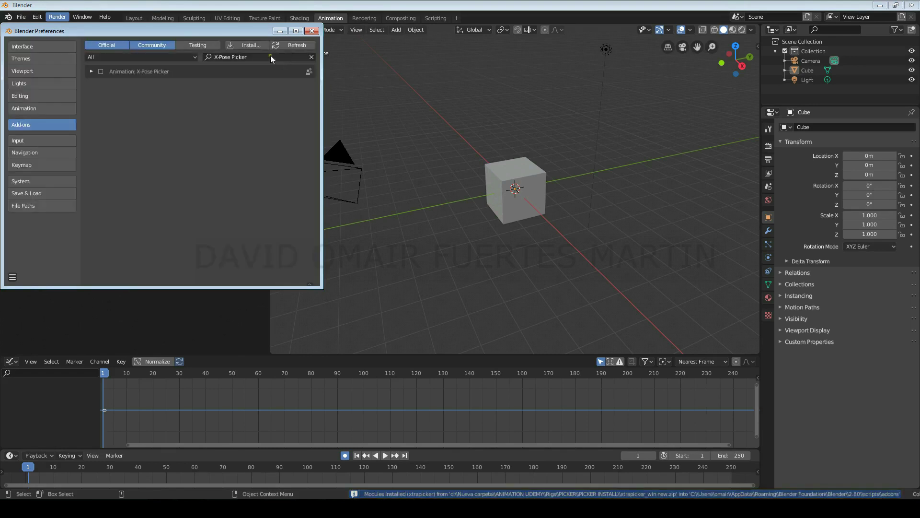
- Search the add-ons for "picker", enable Animation: X-Pose Picker and close the preferences
click(250, 56)
text(picker)
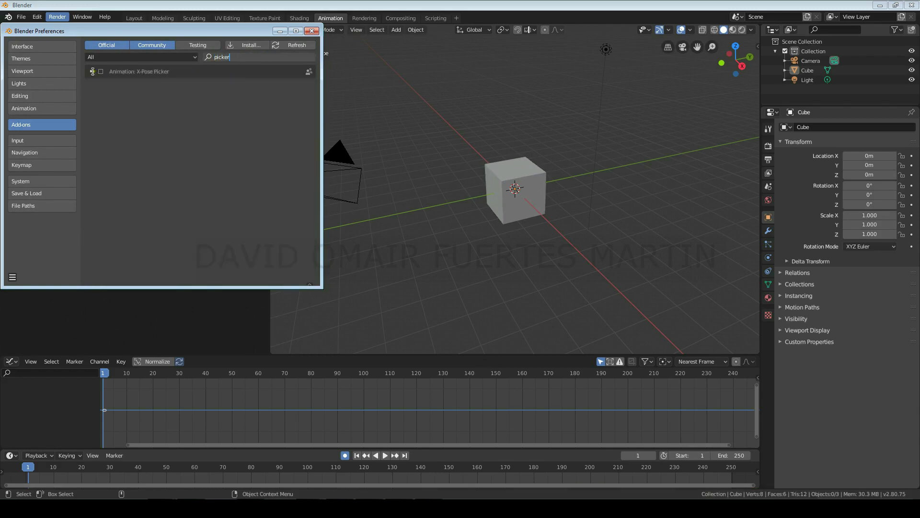
key(Return)
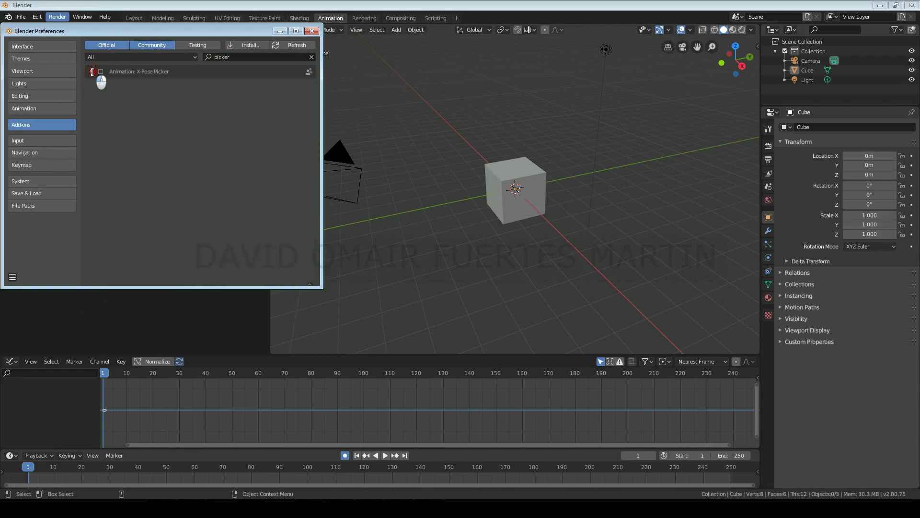
click(92, 71)
click(101, 71)
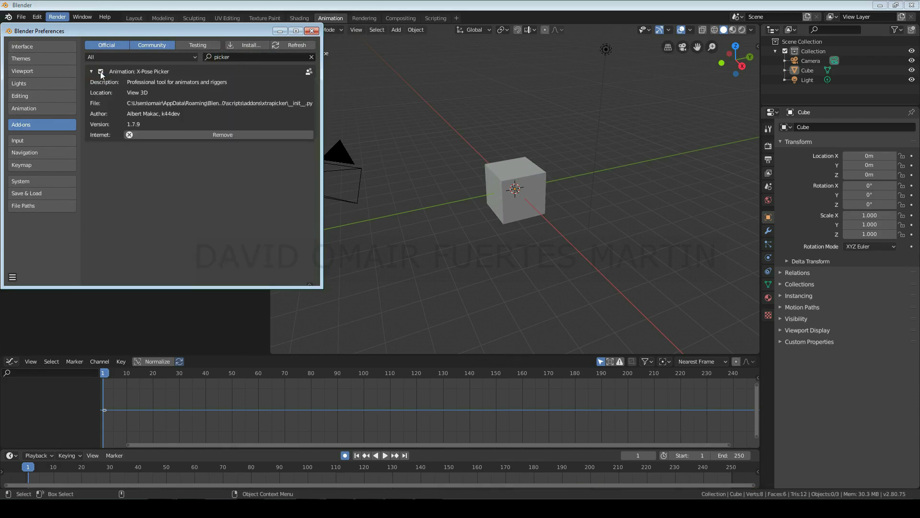
click(312, 31)
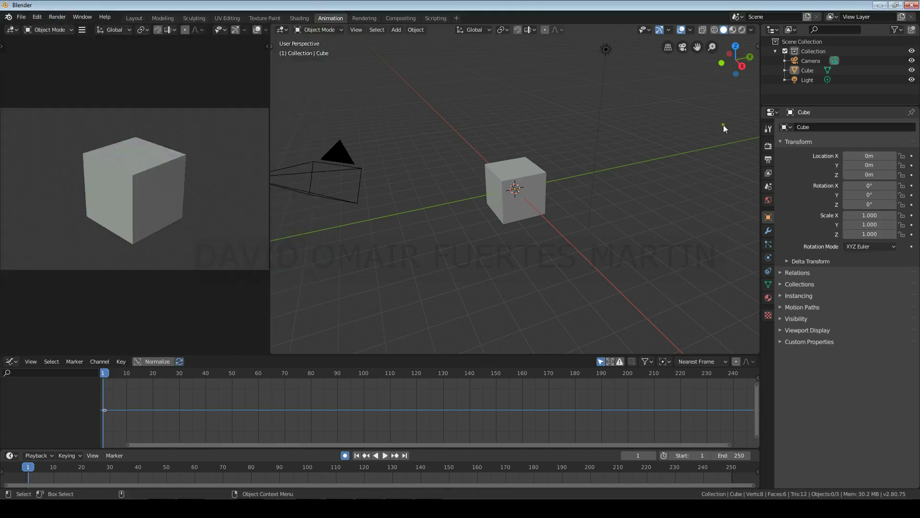
- Start X-Pose Picker from the 3D viewport sidebar and enable gizmos on transforms in its Host Preferences
drag(757, 46, 679, 50)
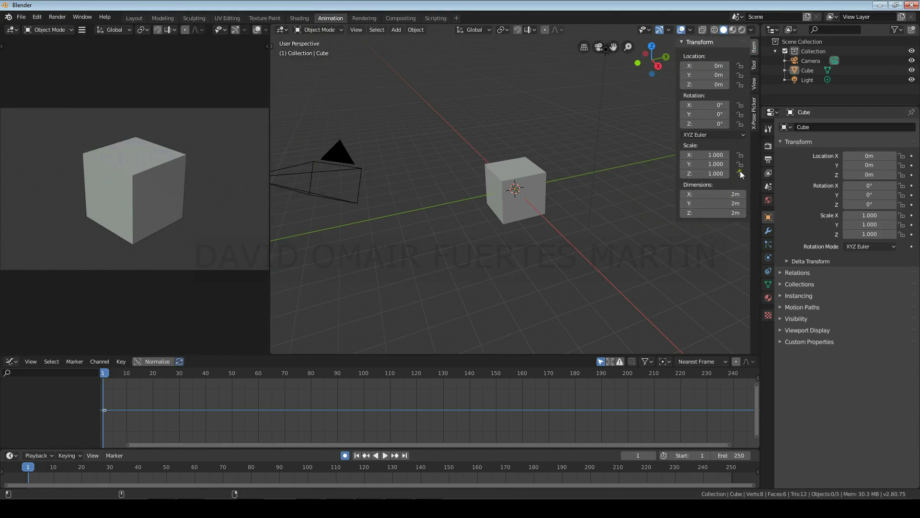
click(753, 115)
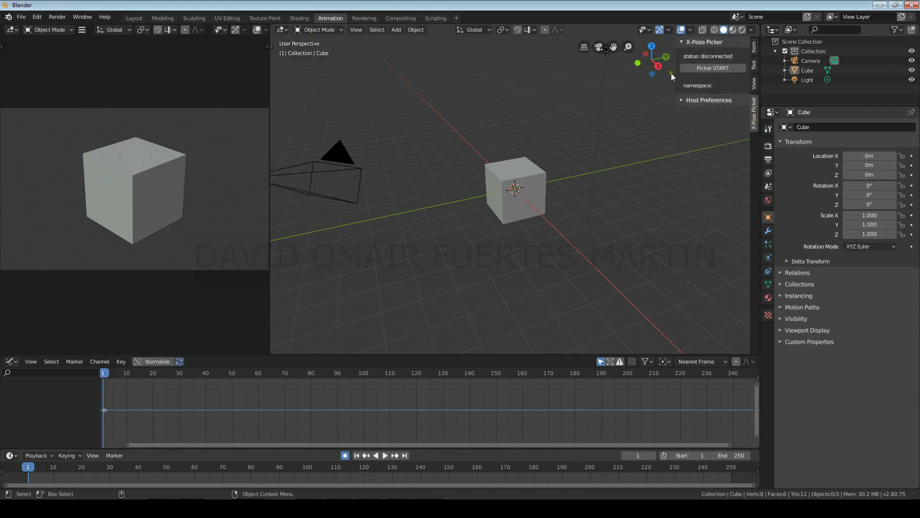
click(693, 69)
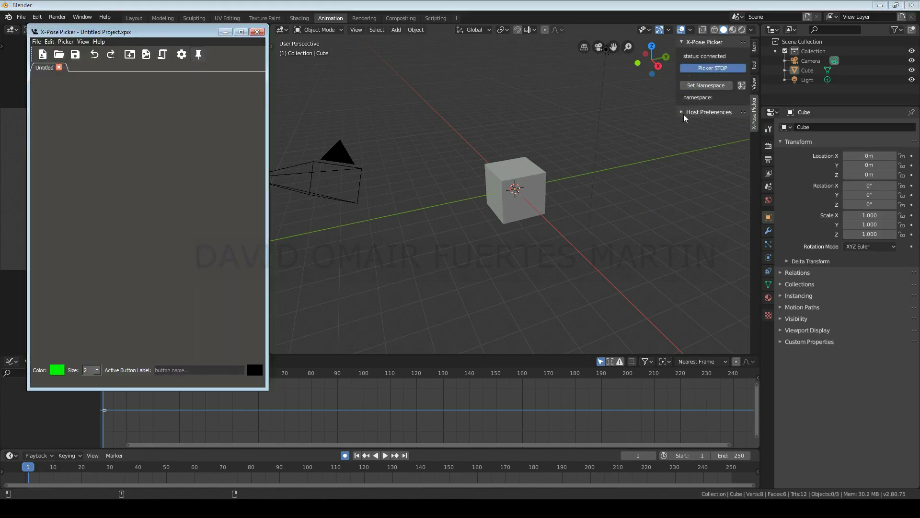
click(684, 115)
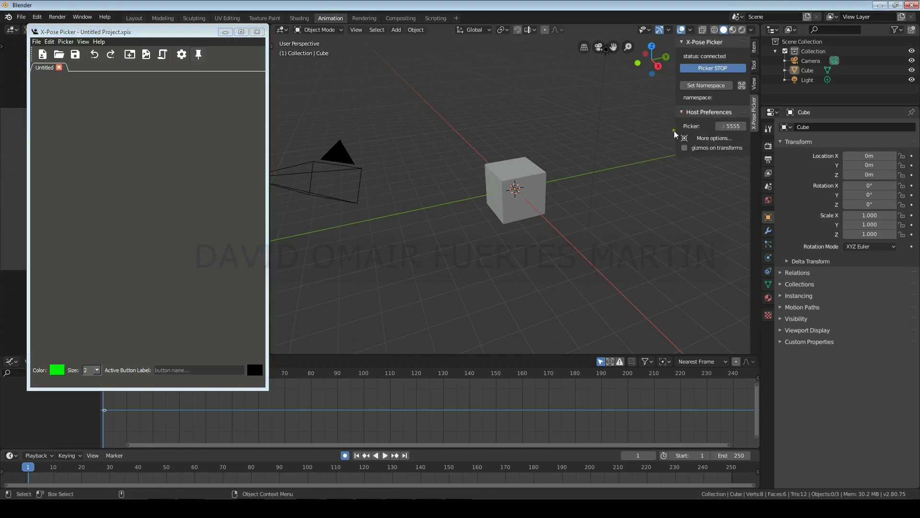
click(685, 149)
- Open the picker project beefy.xpix and show its first tab with the full-body picker
click(59, 54)
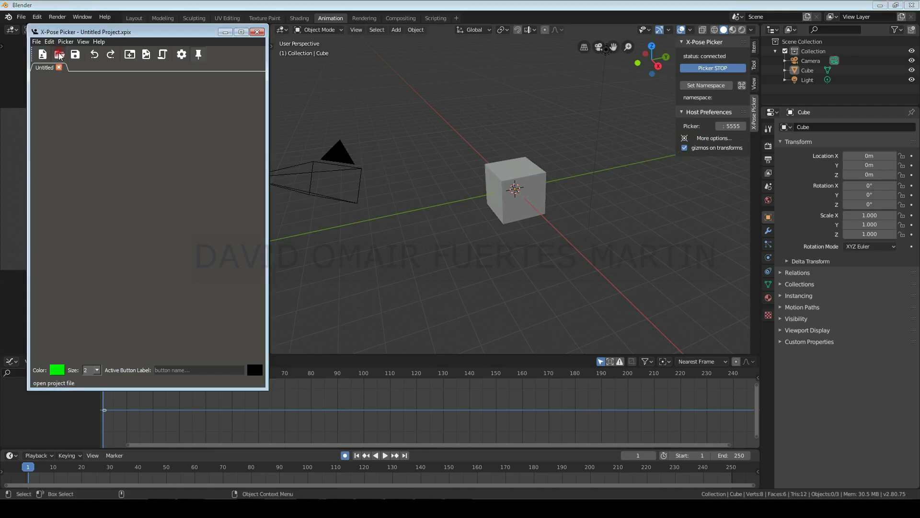
click(126, 105)
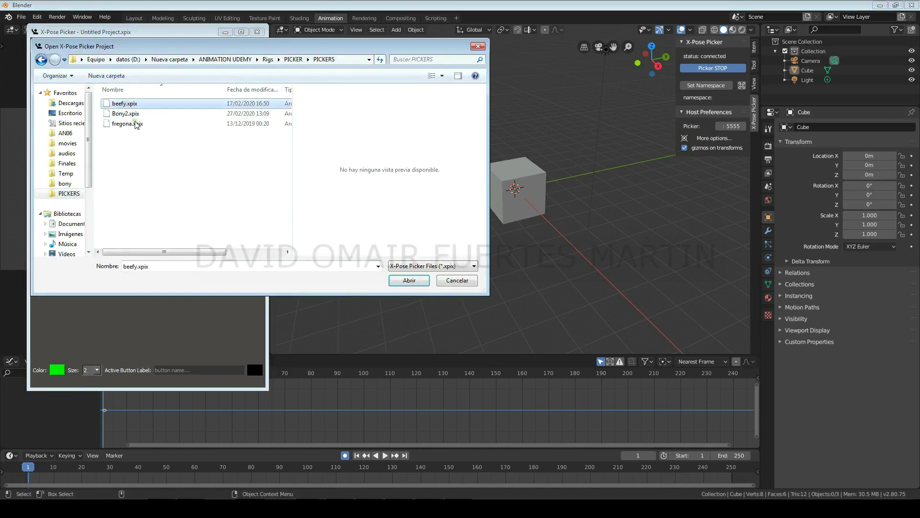
click(408, 280)
click(184, 225)
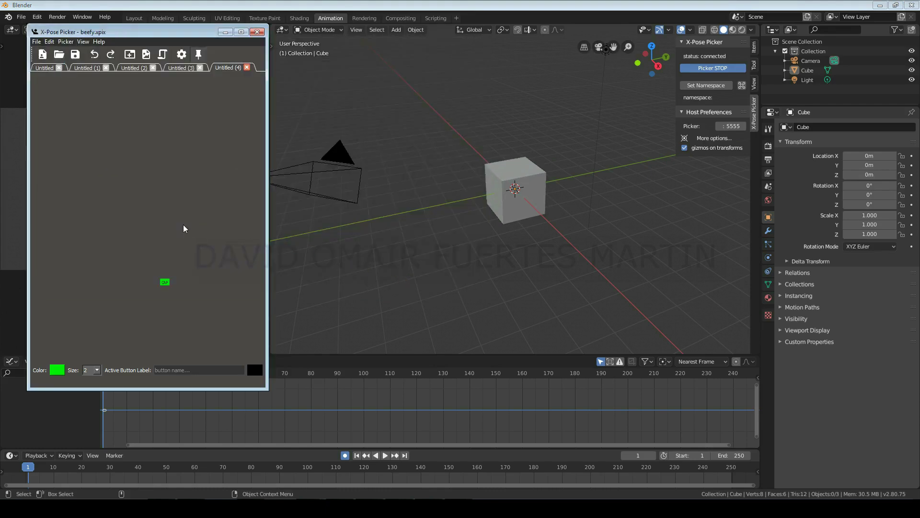
click(47, 72)
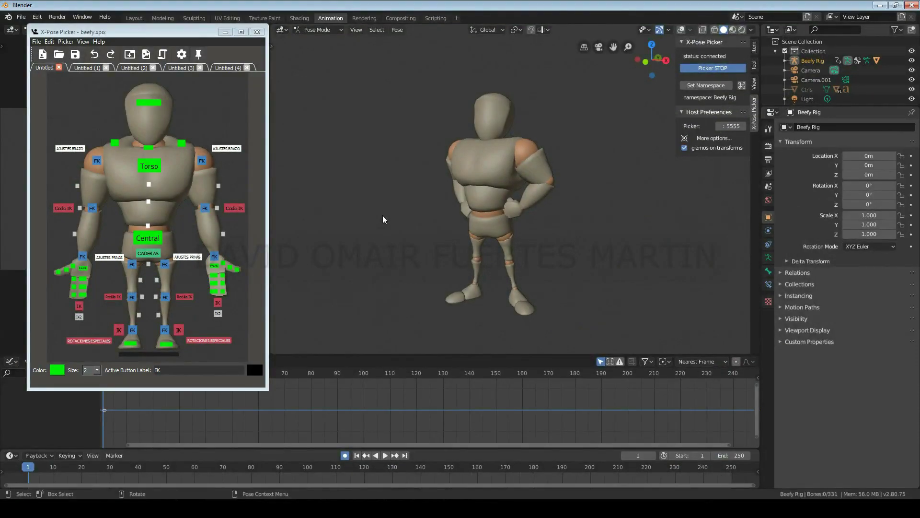
- Show the viewport tools, use the Move tool with the Torso control, and select the head control with the Rotate tool
click(149, 166)
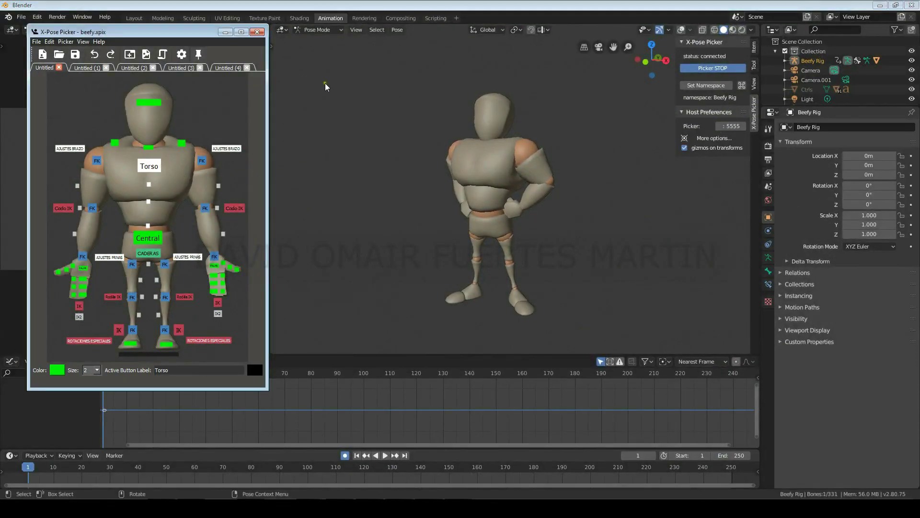
click(272, 46)
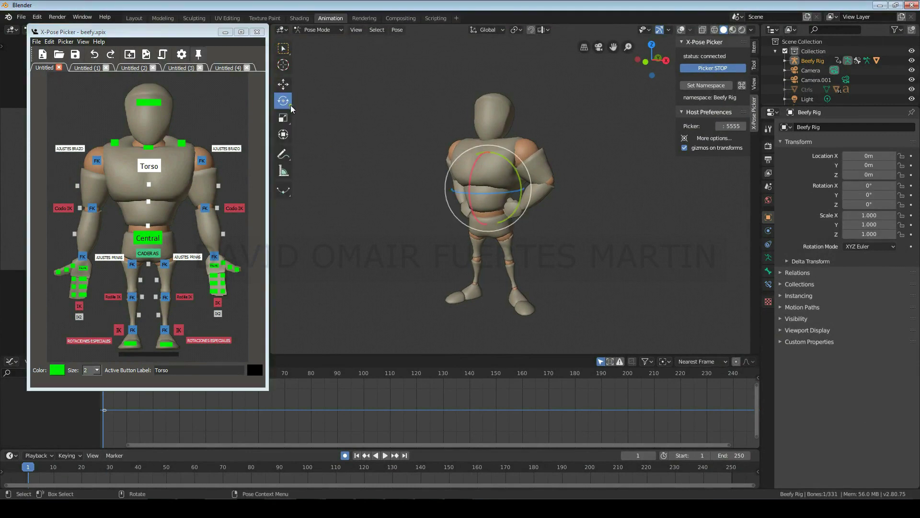
click(283, 84)
click(156, 103)
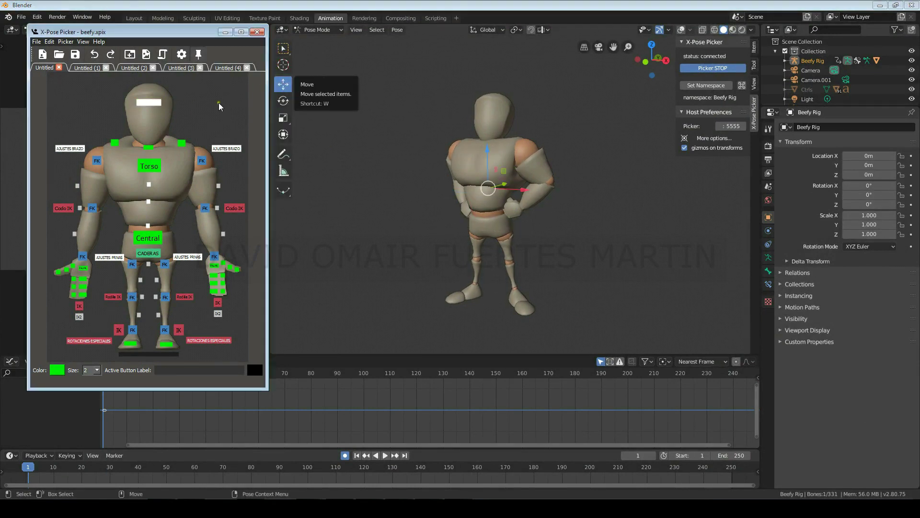
click(283, 100)
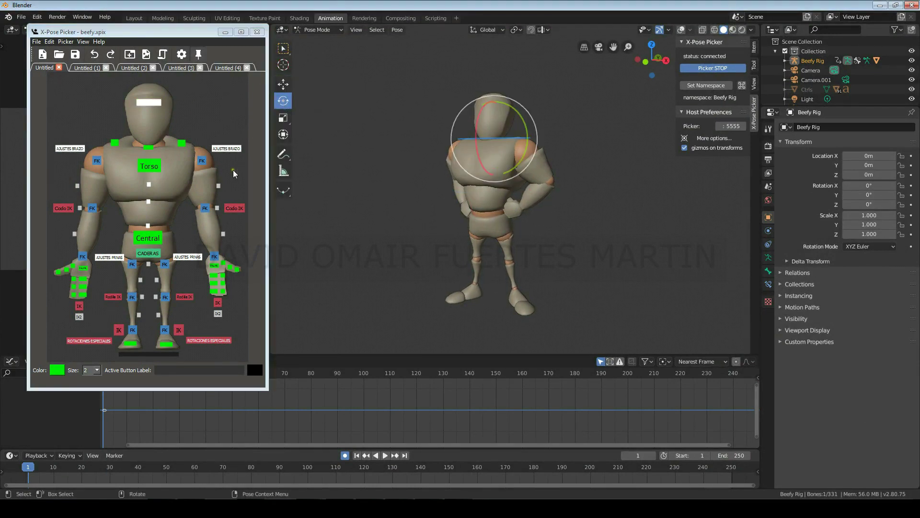
- Select the left foot's IK control and cycle through the Scale, Move and Rotate tools, ending on Scale
click(179, 331)
click(286, 120)
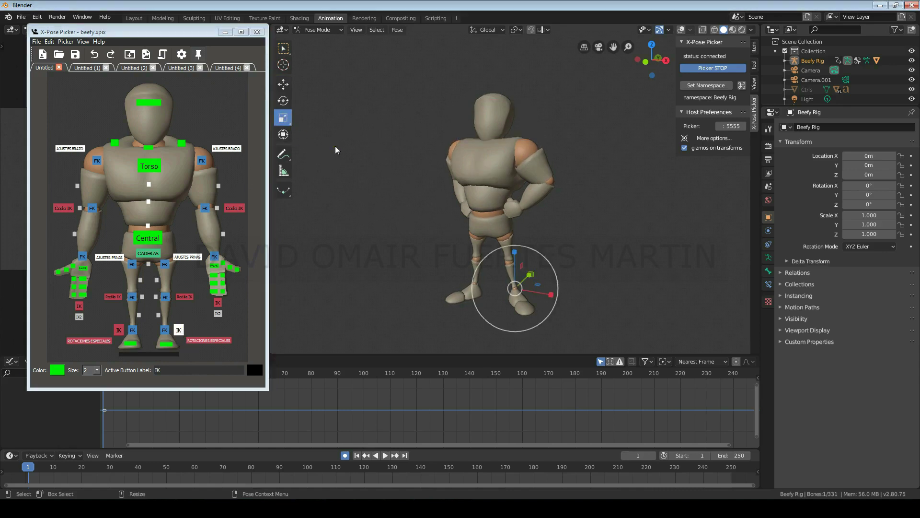
key(w)
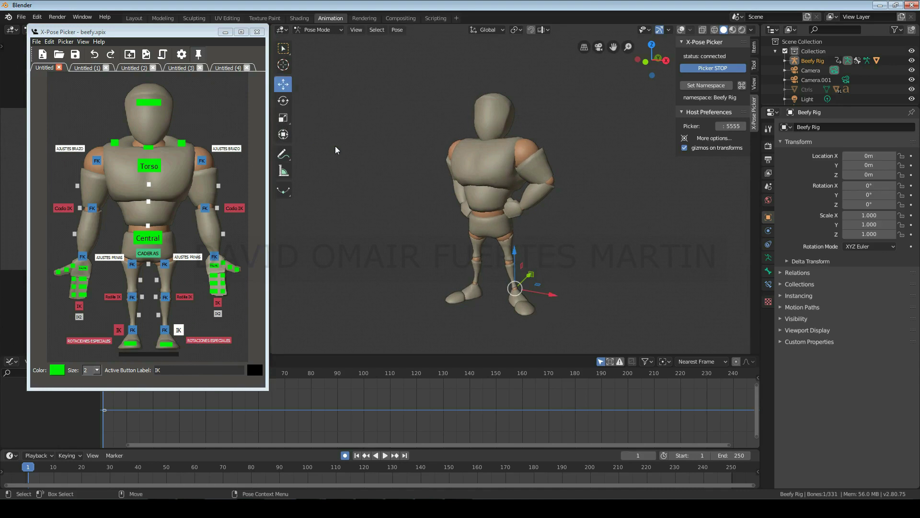
key(e)
key(r)
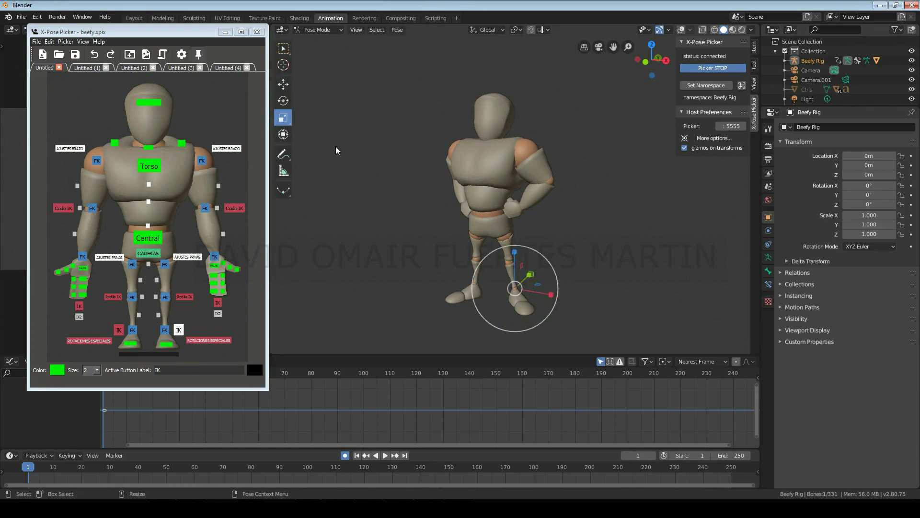
- Select the Torso control, activate the Rotate tool and select the head control
click(148, 166)
key(e)
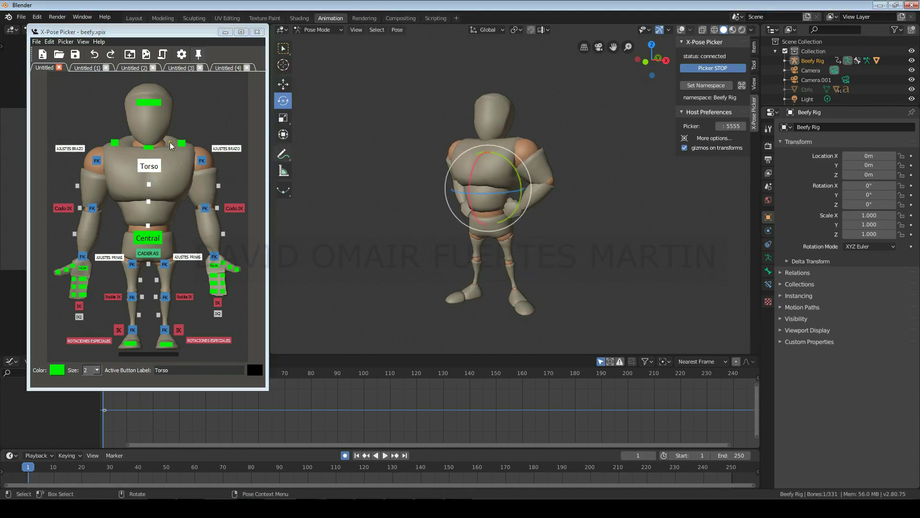
click(144, 101)
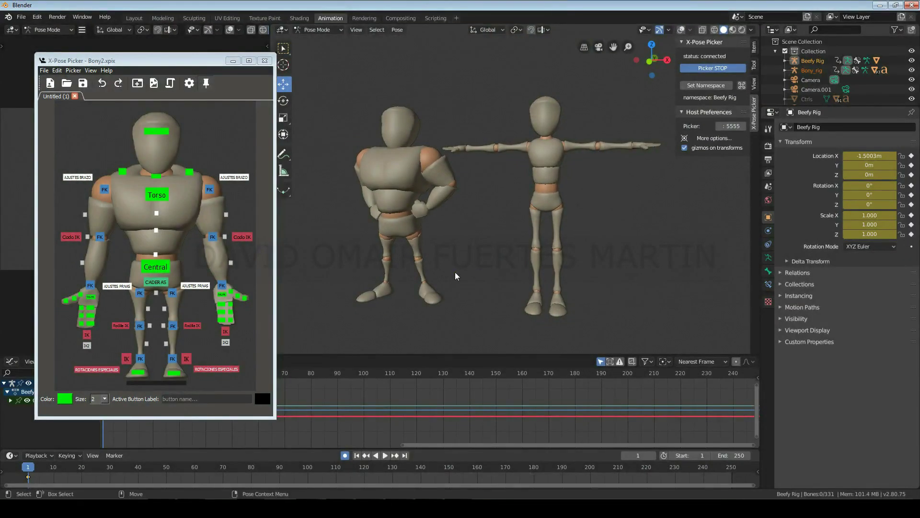
- Append the Untitled tab from Bony2.xpix in the Nueva carpeta folder to the current picker project
click(44, 71)
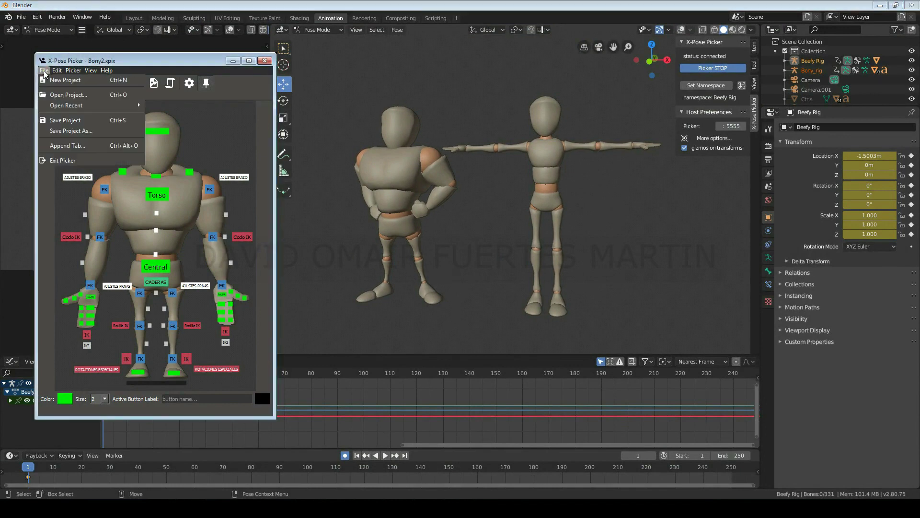
click(73, 147)
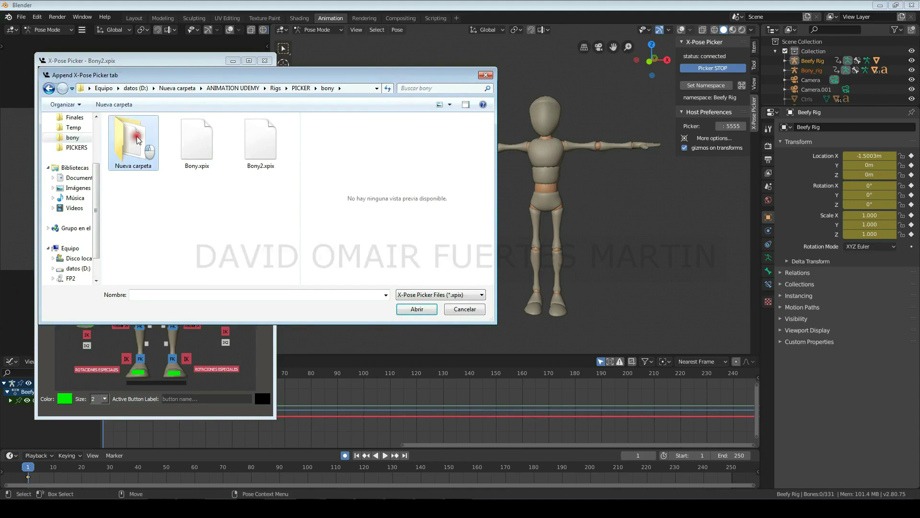
double_click(144, 145)
click(139, 133)
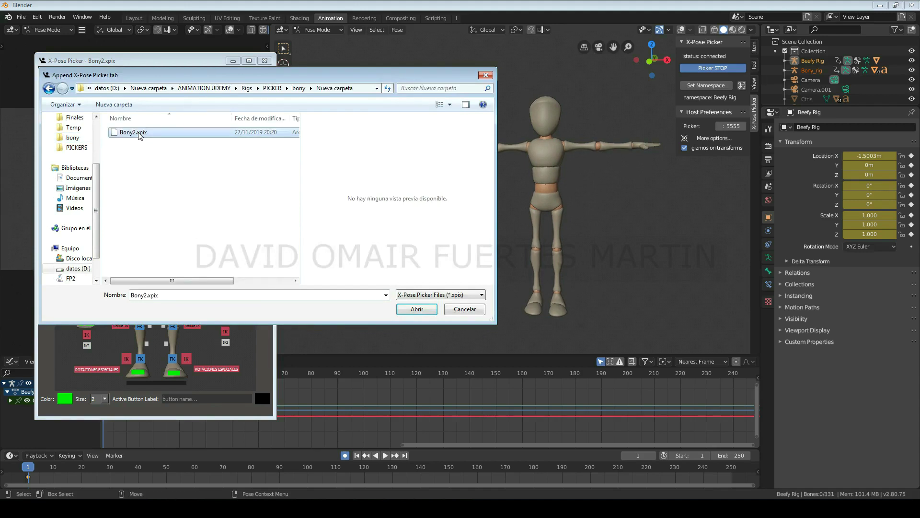
click(416, 309)
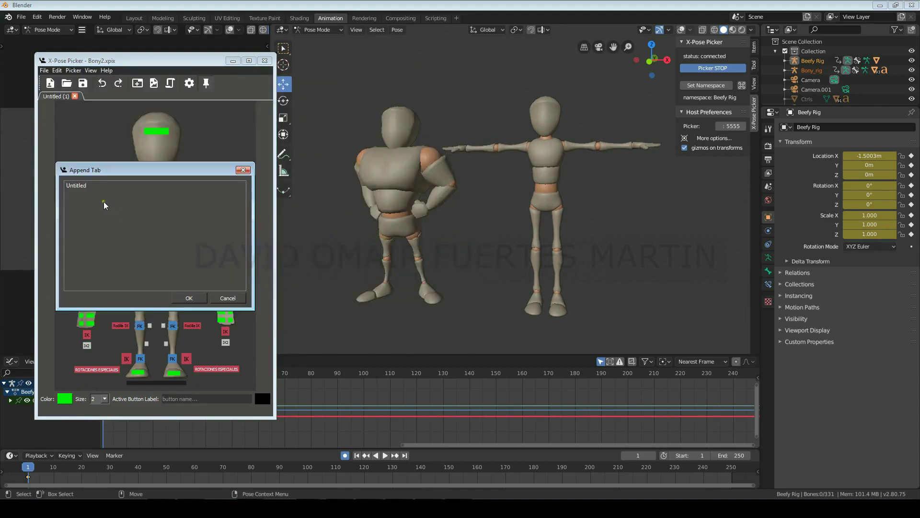
click(85, 187)
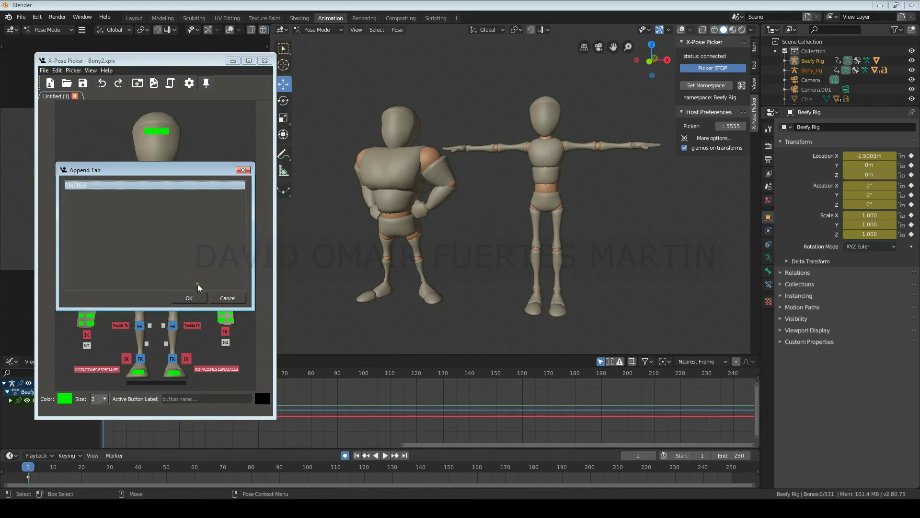
click(199, 298)
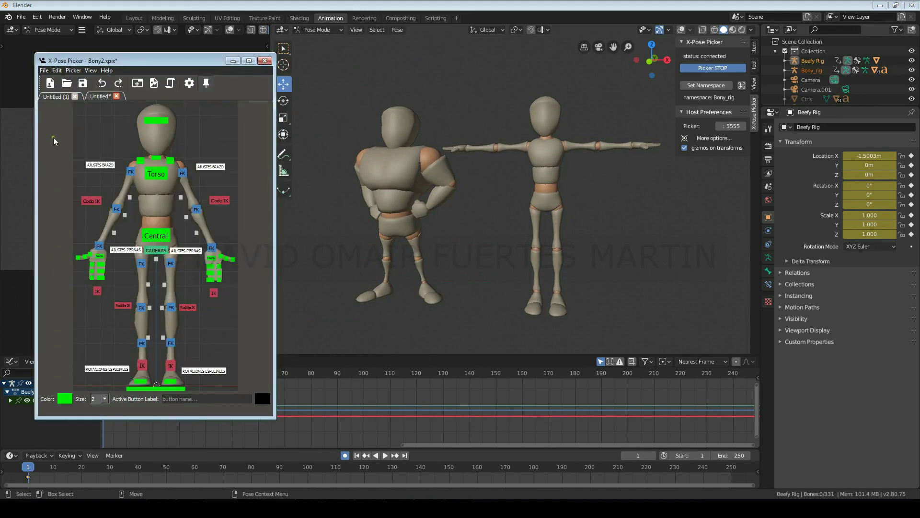
- Switch back and forth between the Beefy and Bony picker tabs, ending on Bony, and reposition the picker window
click(56, 96)
click(102, 97)
click(60, 96)
click(101, 97)
drag(188, 58, 229, 64)
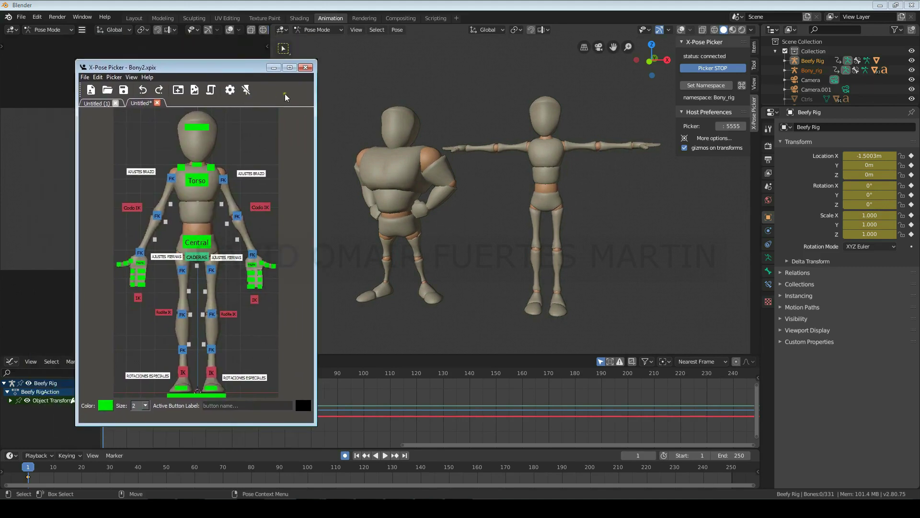
- Test the picker's stay-on-top option by toggling it and switching to Blender, leaving the option enabled
click(388, 103)
click(455, 508)
click(246, 90)
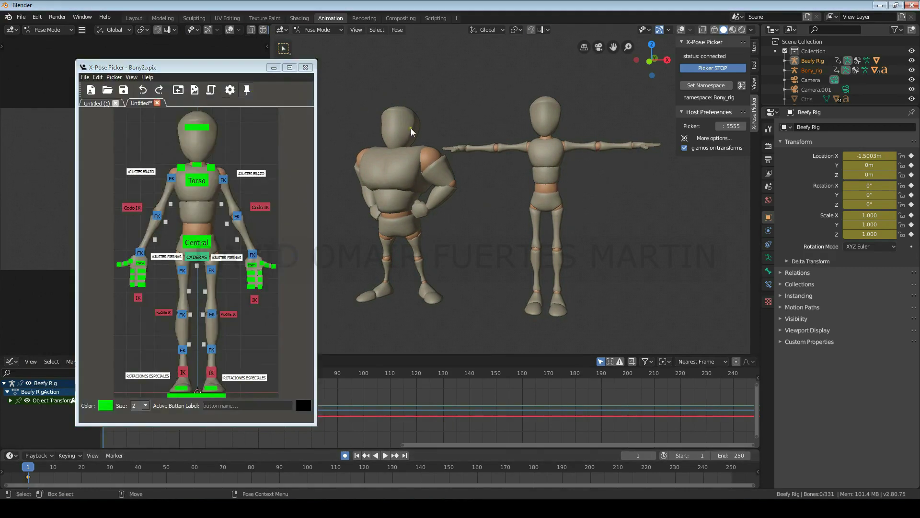
click(245, 90)
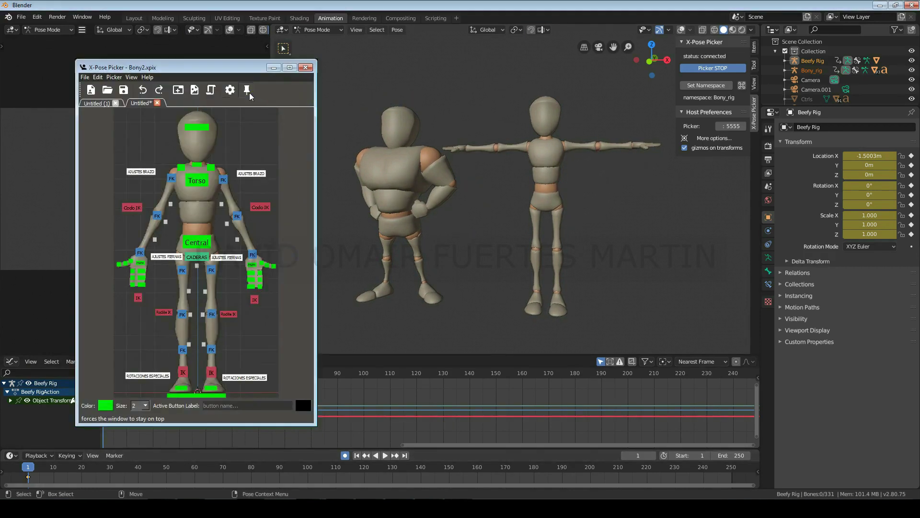
click(420, 98)
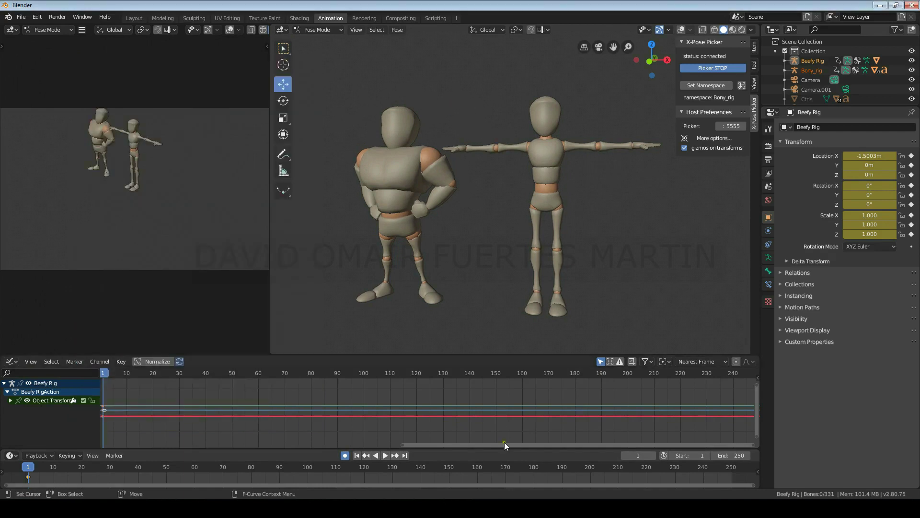
click(504, 507)
click(246, 90)
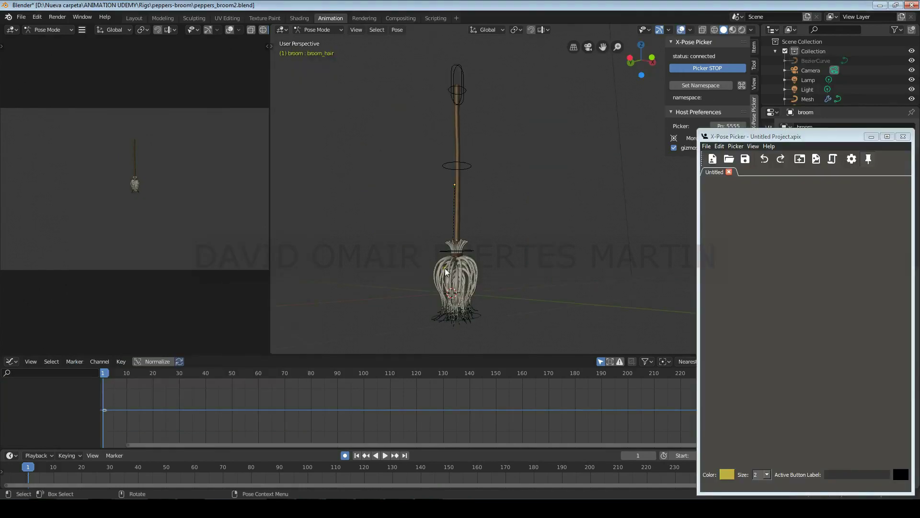
- Hide the viewport overlays and copy a tall screen capture framing the whole broom model
click(681, 30)
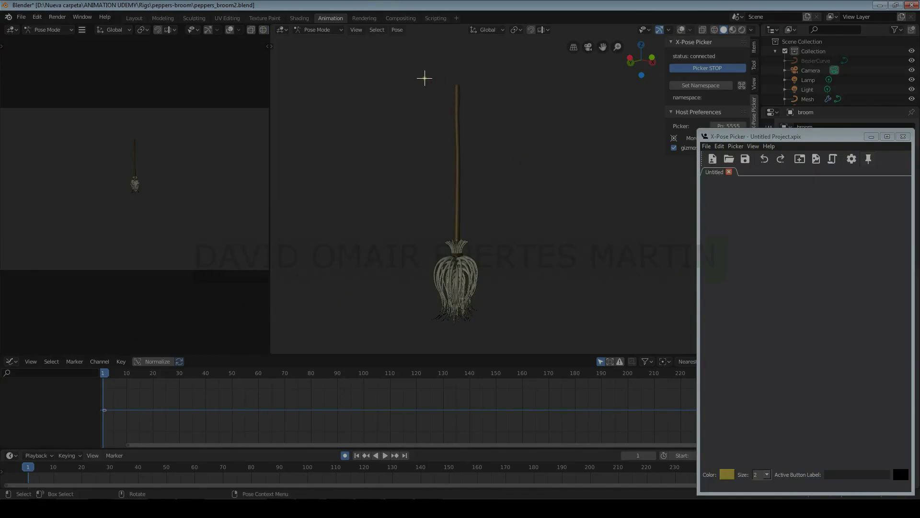
drag(416, 73, 496, 336)
key(ctrl+c)
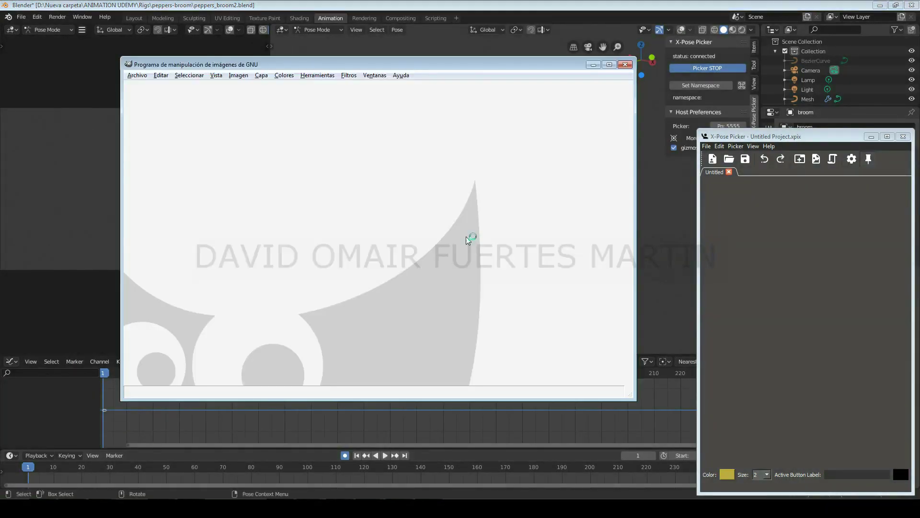
- Paste the broom capture as a new image in GIMP and export it as fregona.png to the Fregona folder
key(ctrl+shift+v)
click(137, 75)
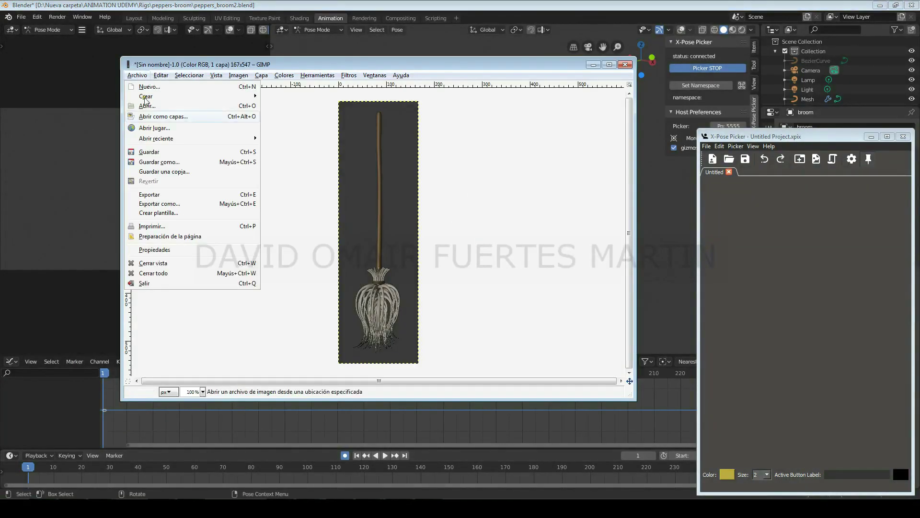
click(156, 203)
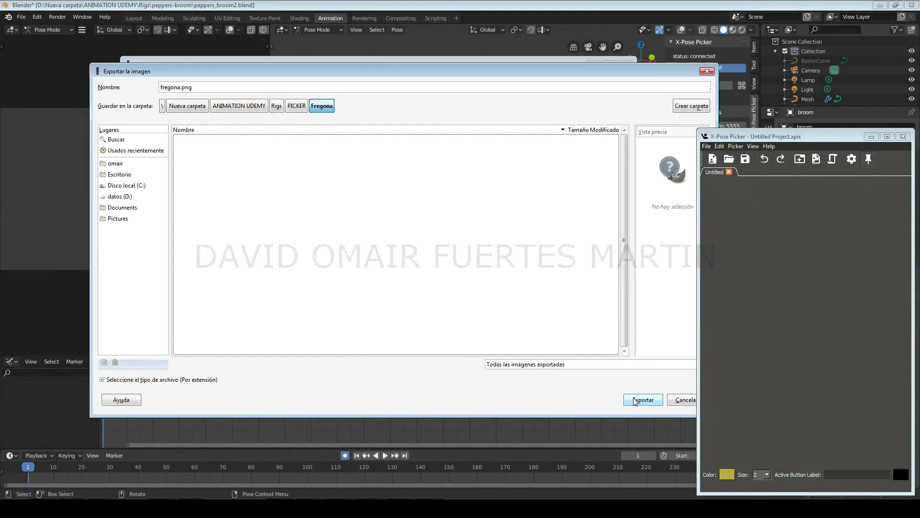
click(642, 400)
click(470, 341)
- Close the broom image in GIMP without saving it and return to Blender
click(625, 64)
click(408, 294)
click(593, 64)
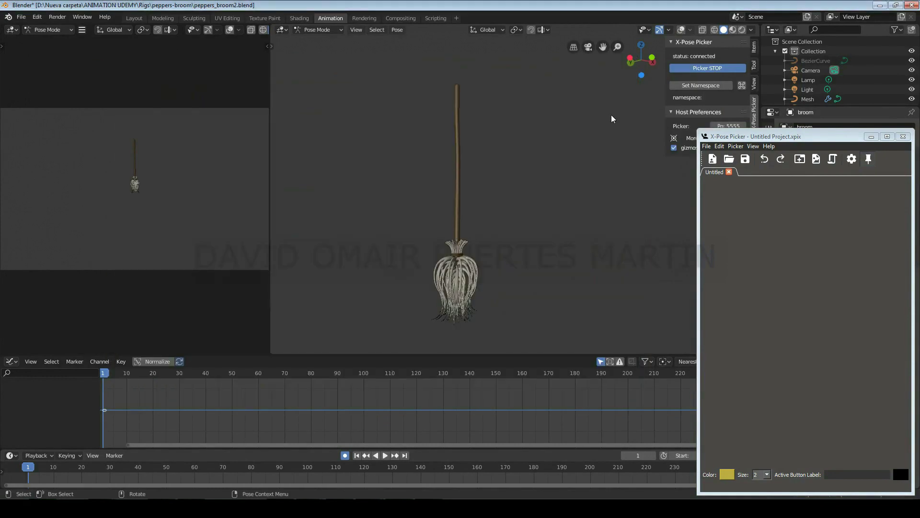
- Load the fregona image as the background of the untitled picker tab
click(817, 160)
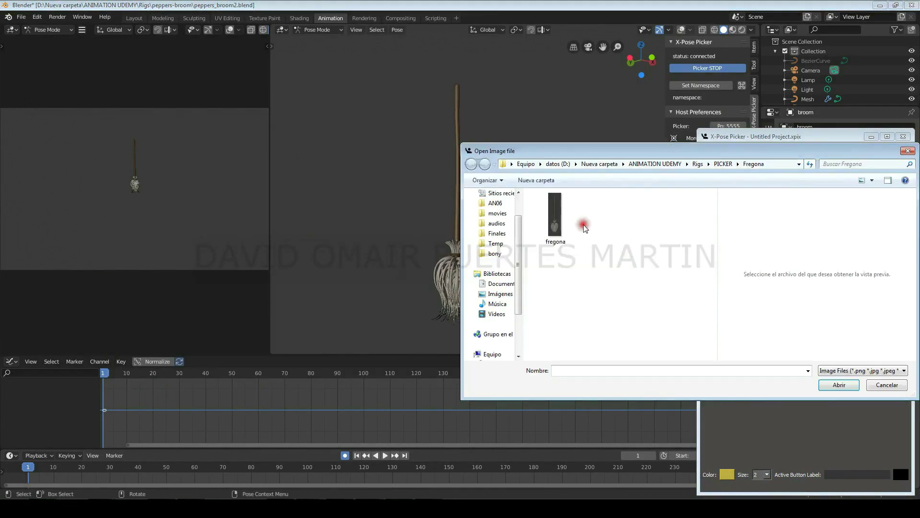
click(568, 228)
click(825, 382)
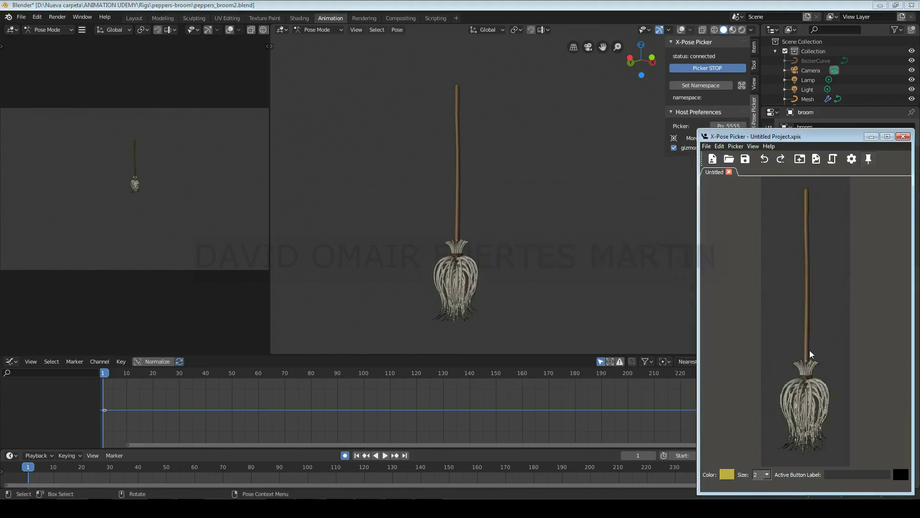
- Show the viewport overlays again and set the picker namespace from the selected broom_master control
click(681, 30)
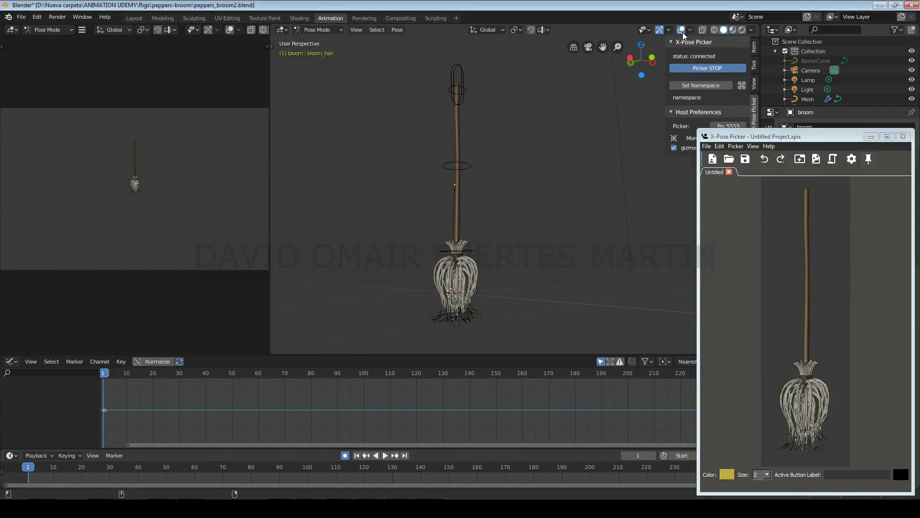
click(465, 93)
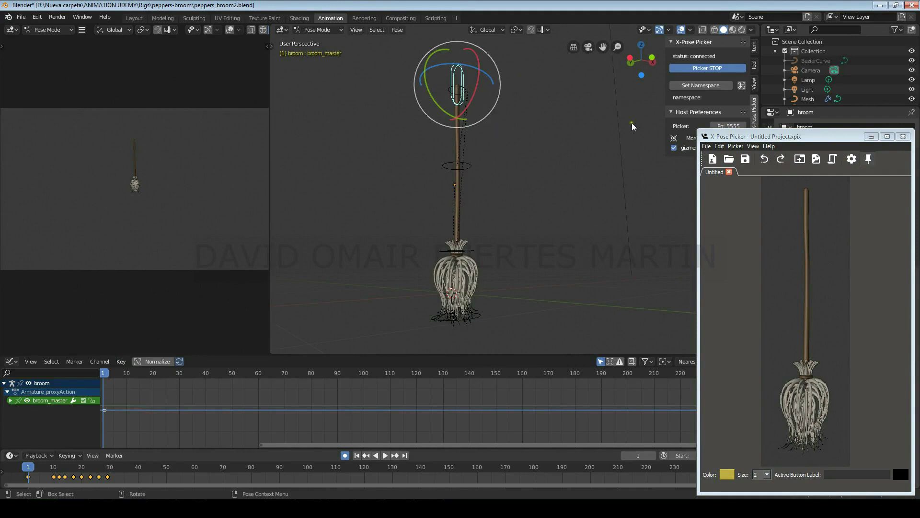
click(714, 86)
- Add a picker button for broom_master at the handle's tip and one for broom_top just below it
right_click(808, 198)
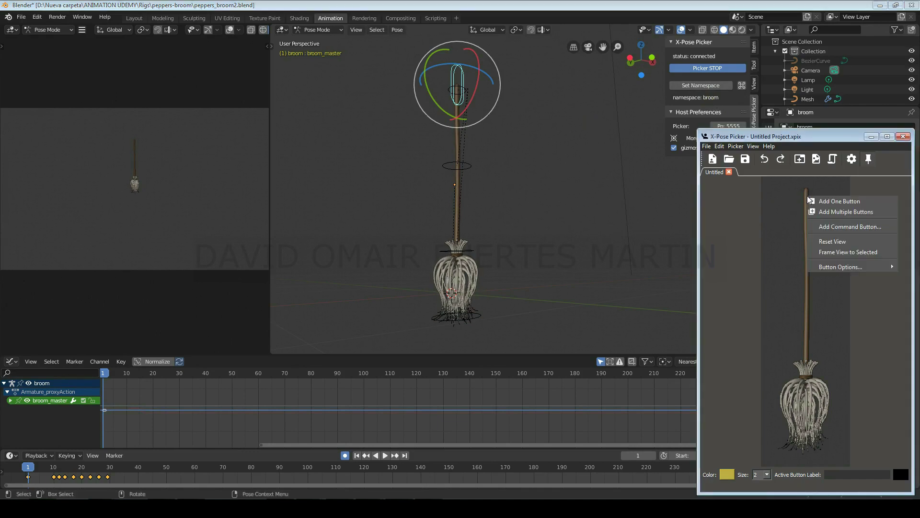
click(834, 206)
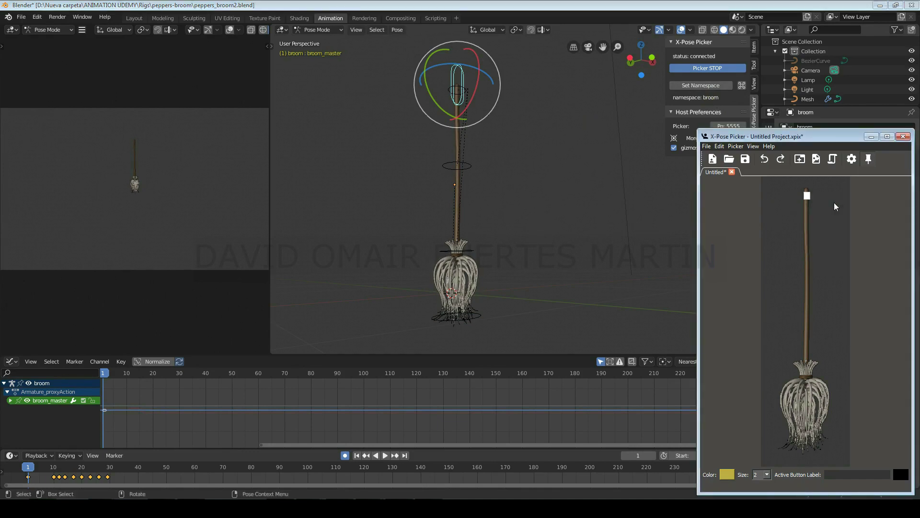
click(462, 96)
click(465, 100)
click(458, 89)
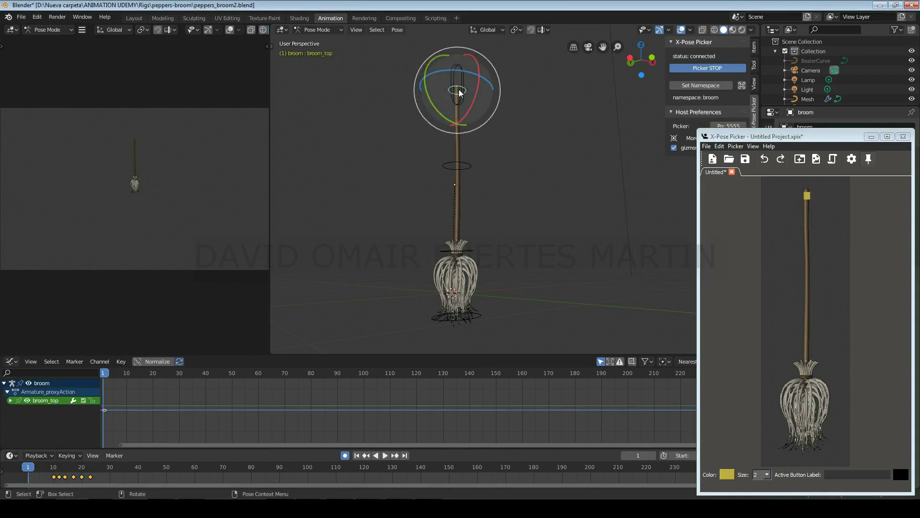
right_click(811, 216)
click(836, 223)
- Add single picker buttons for the broom_mid control, the control above the bristles and the broom_hair control
click(469, 165)
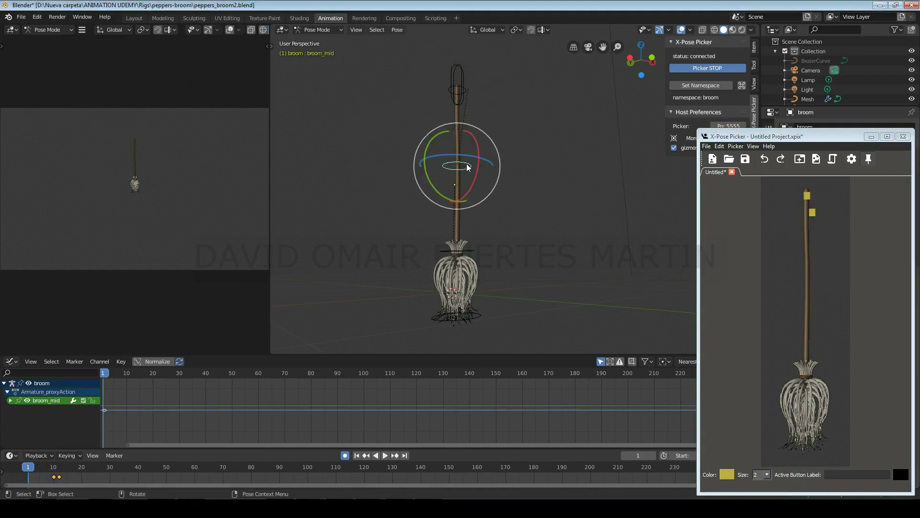
right_click(799, 267)
click(824, 274)
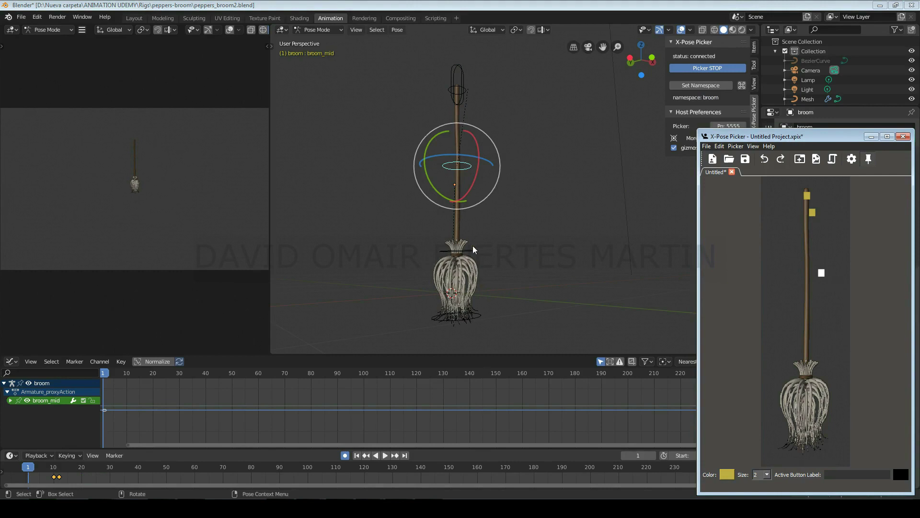
click(437, 259)
right_click(810, 363)
click(828, 369)
click(490, 320)
right_click(810, 440)
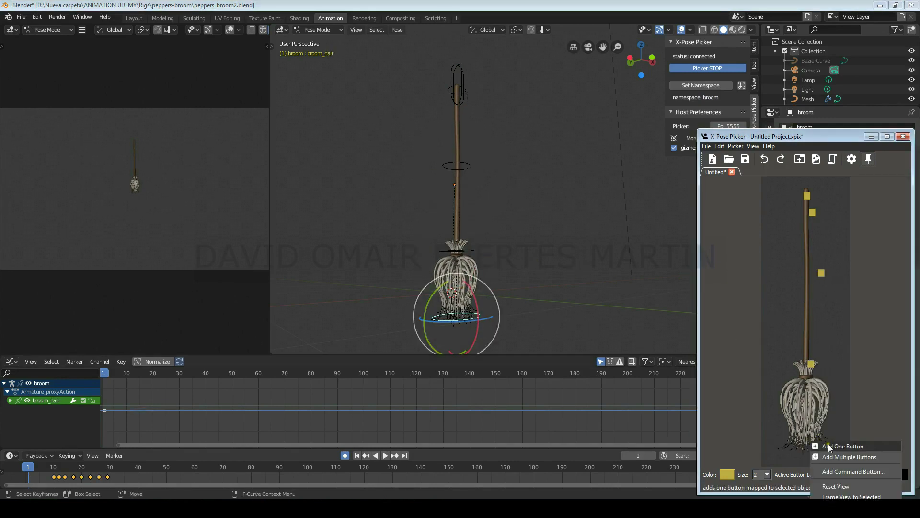
click(828, 447)
- Make the broom_hair button green with size 4 and centre it at the base of the bristles
click(727, 474)
click(765, 463)
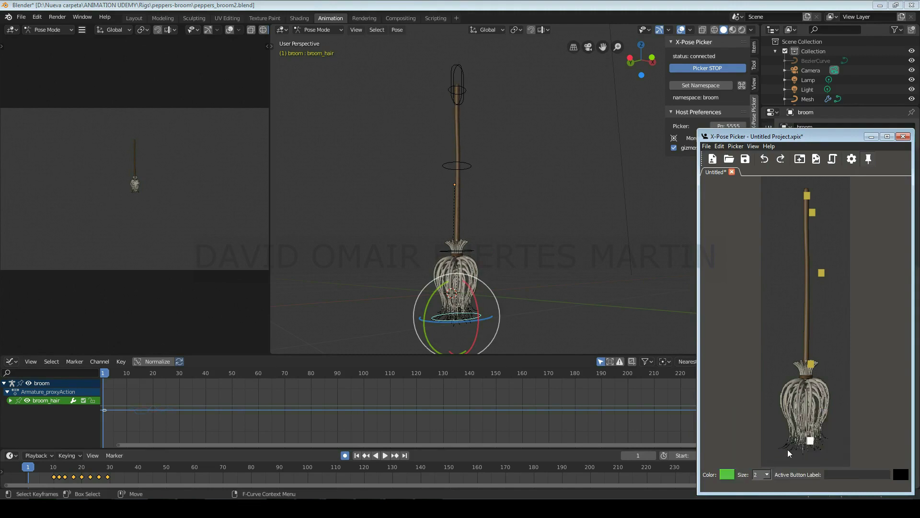
click(767, 474)
click(756, 453)
middle_drag(810, 441, 807, 438)
- Give the broom_master button a green colour and size 5
click(807, 196)
click(728, 473)
click(770, 456)
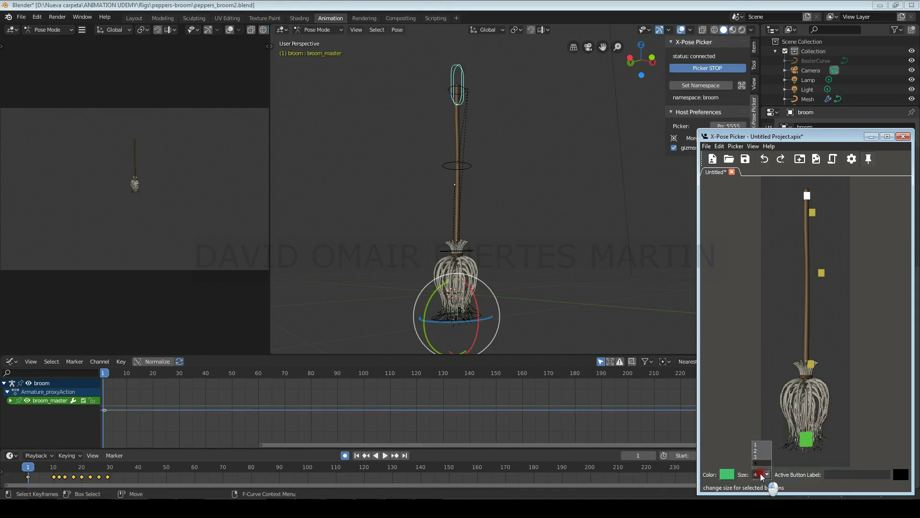
click(767, 475)
click(756, 378)
- Centre the three small buttons along the broom handle and select the hair control with its button
click(809, 214)
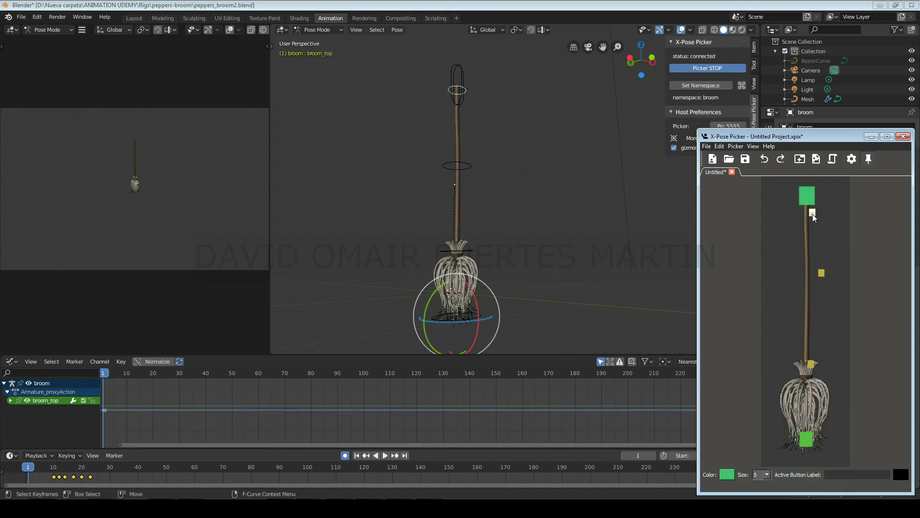
drag(821, 273, 807, 284)
click(810, 366)
click(834, 339)
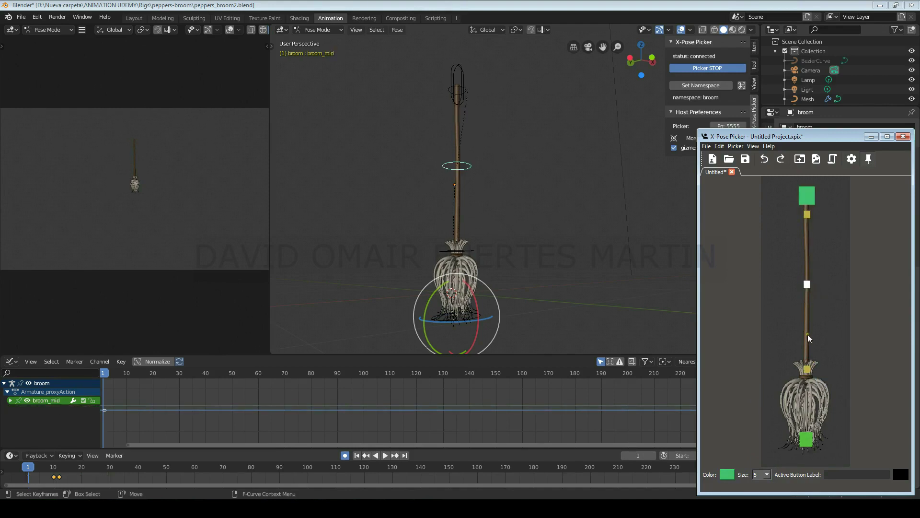
click(806, 443)
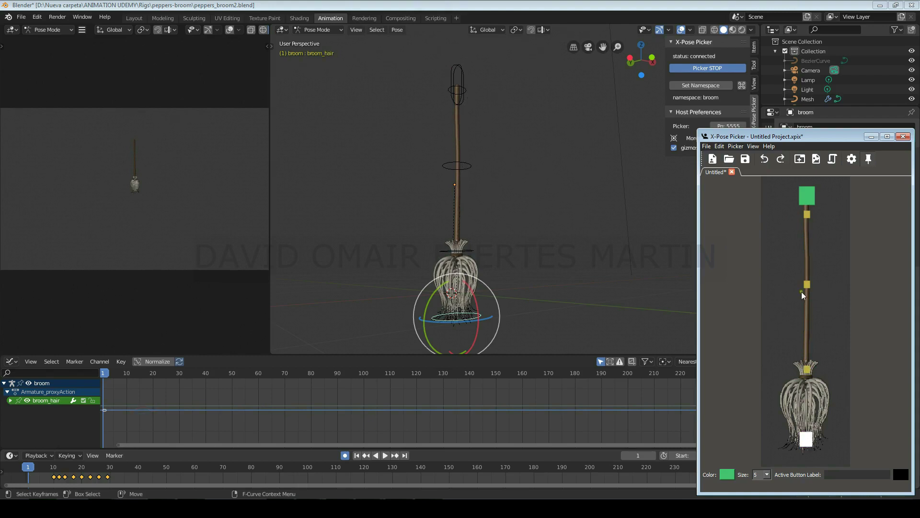
- Label the broom_master button MOVER
click(807, 196)
click(841, 475)
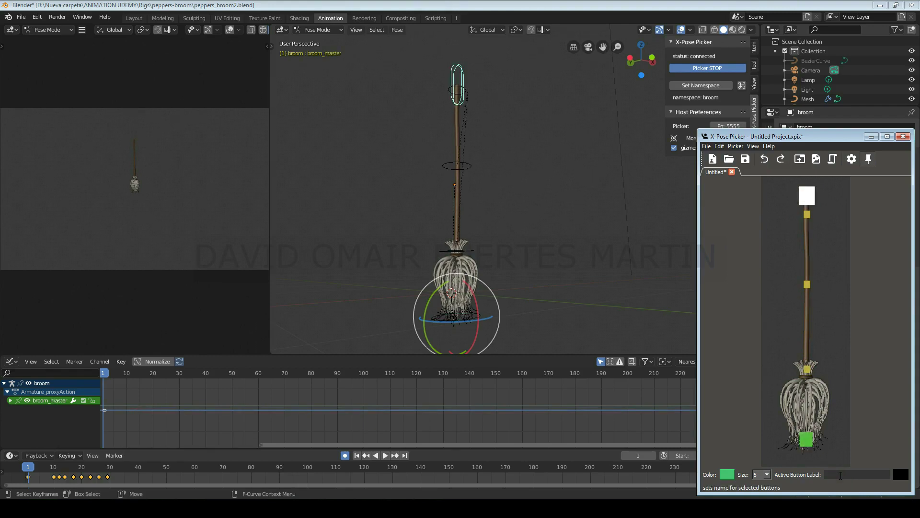
text(MOVER)
key(Return)
- Try to clear the master button's label text and undo the labelling
click(828, 475)
drag(829, 477, 818, 482)
key(BackSpace)
key(Return)
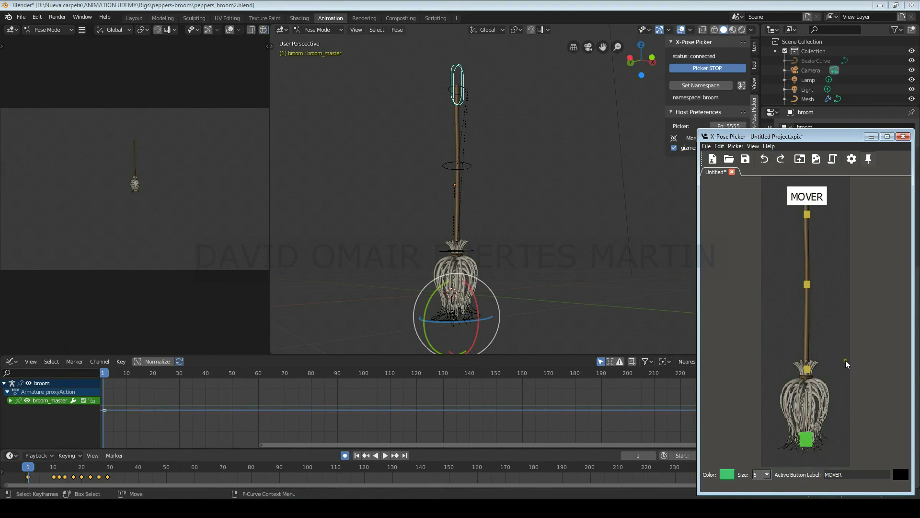
key(ctrl+z)
key(ctrl+z)
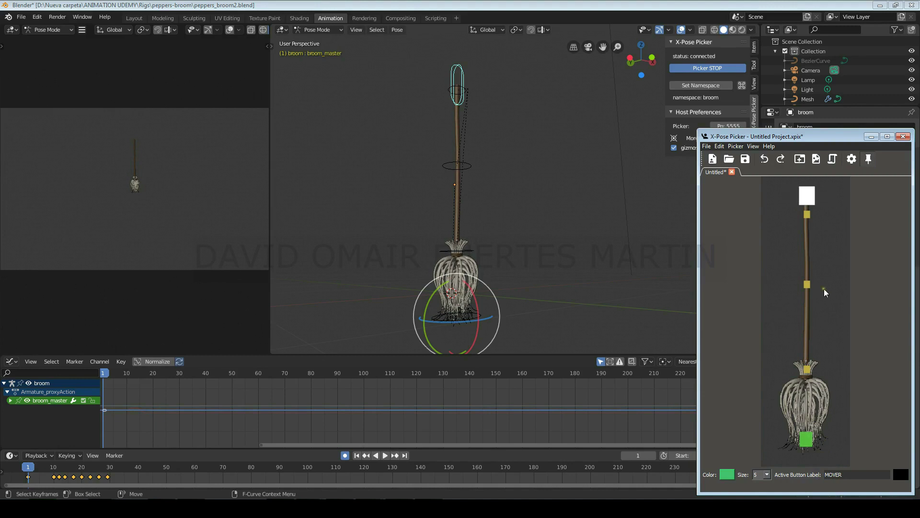
- Fine-tune the buttons' alignment along the broom handle and clear the selection
click(809, 229)
click(809, 215)
click(806, 369)
click(824, 257)
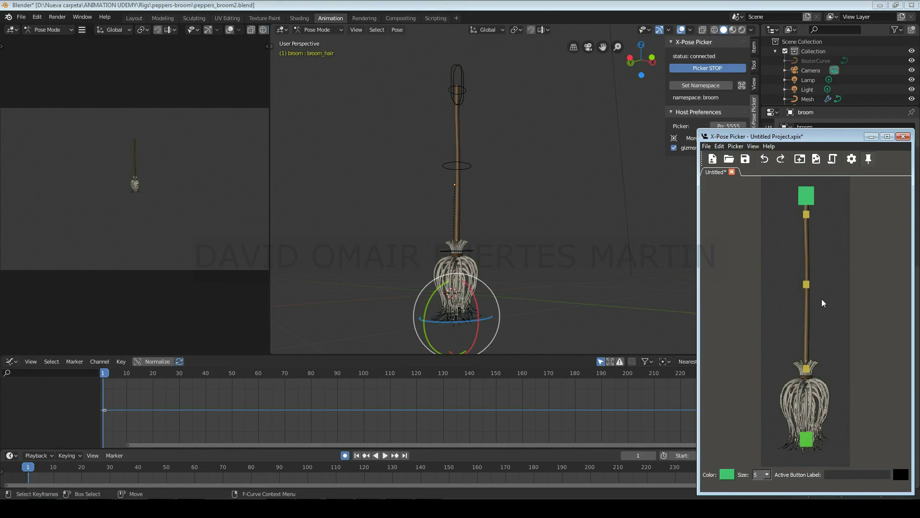
- Save the broom picker project as fregona in the Fregona folder
click(744, 159)
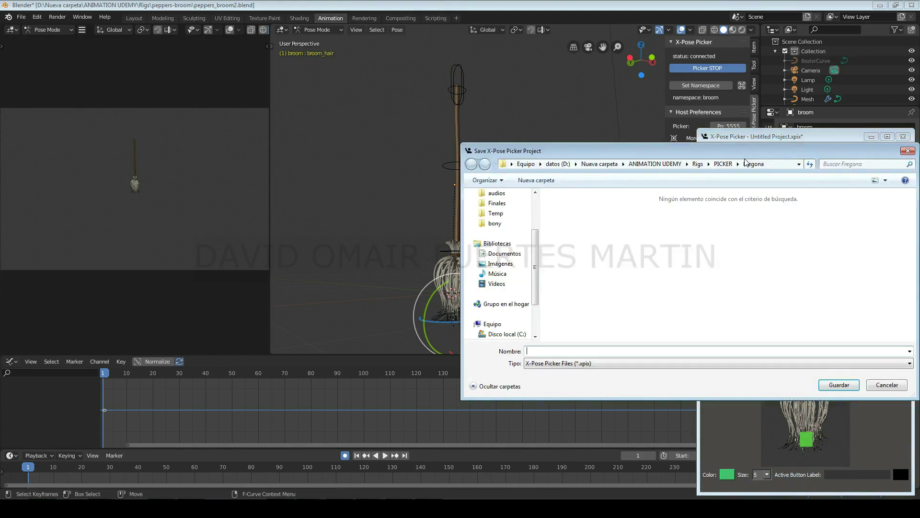
text(fregona)
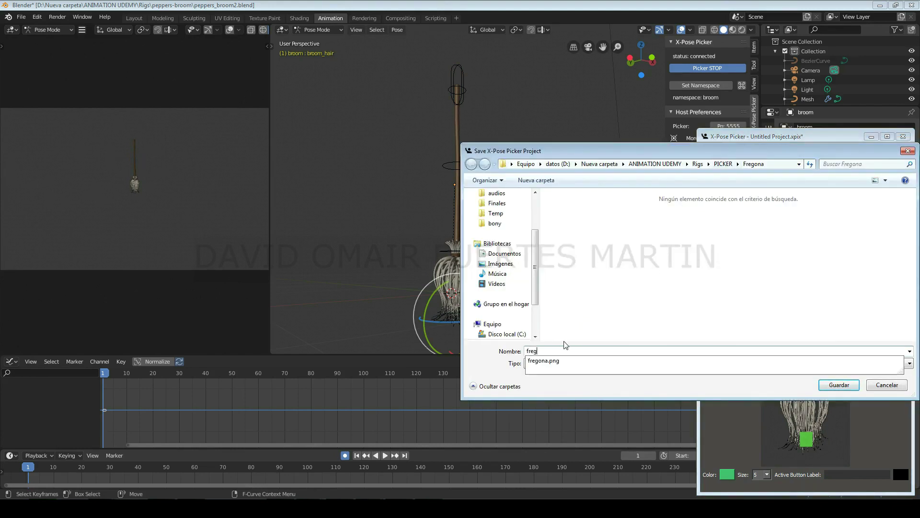
click(835, 383)
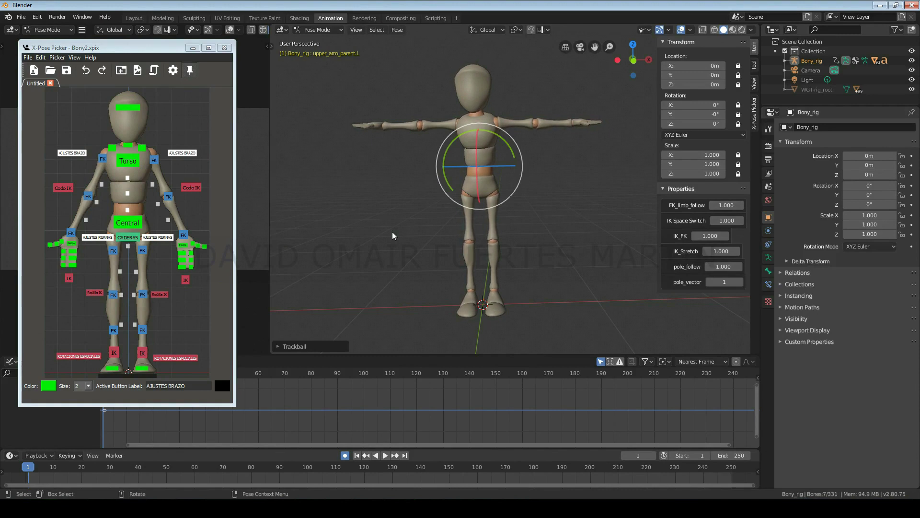
- In Bony's picker, open the leg settings, then the left arm's settings, and set its FK_limb_follow to 0
click(159, 238)
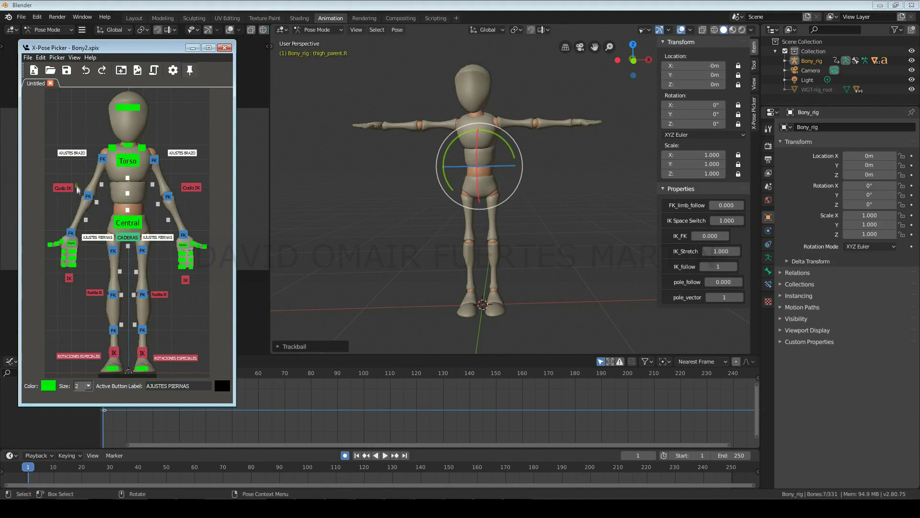
click(80, 156)
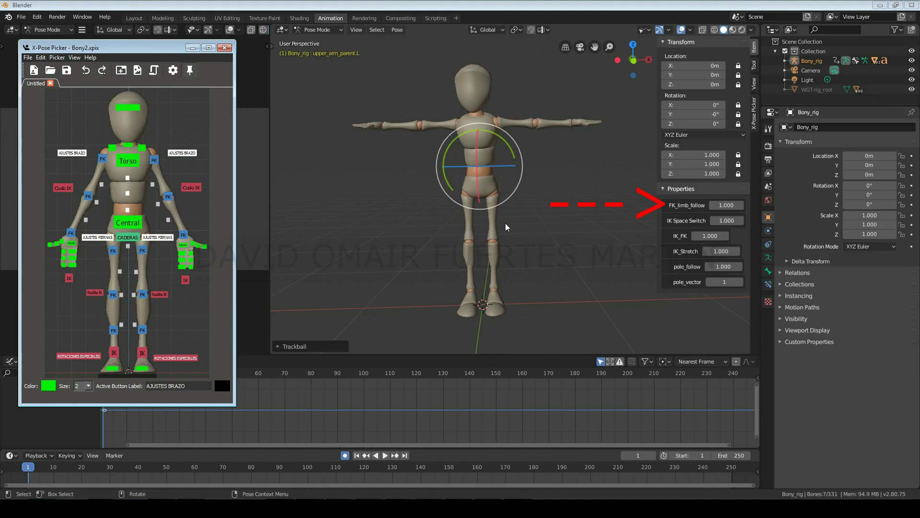
drag(741, 206, 640, 214)
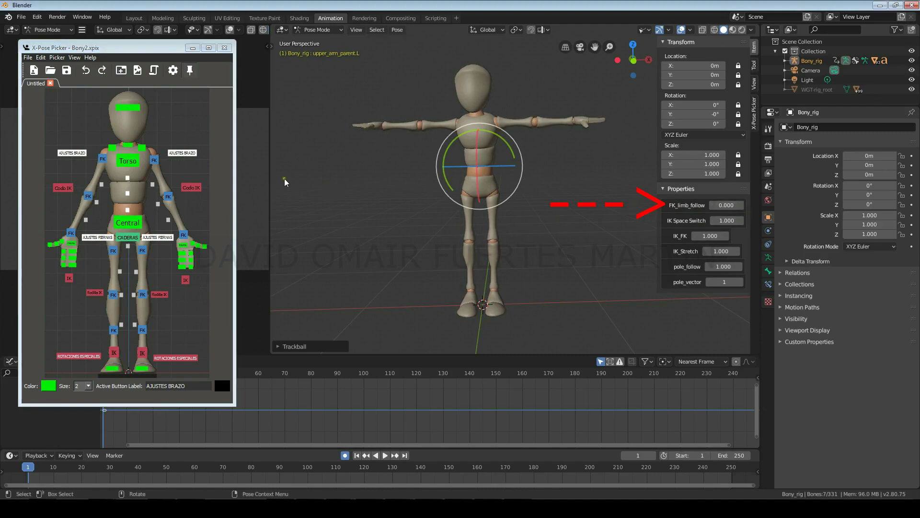
- Rotate Bony's torso control freely to about X 8.6°, Y 0.9° and Z 0.9°
click(128, 160)
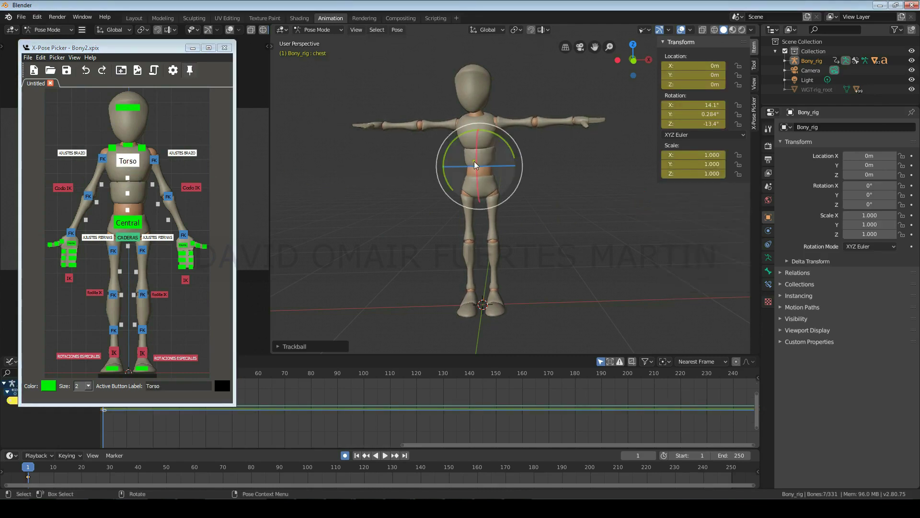
key(r)
key(r)
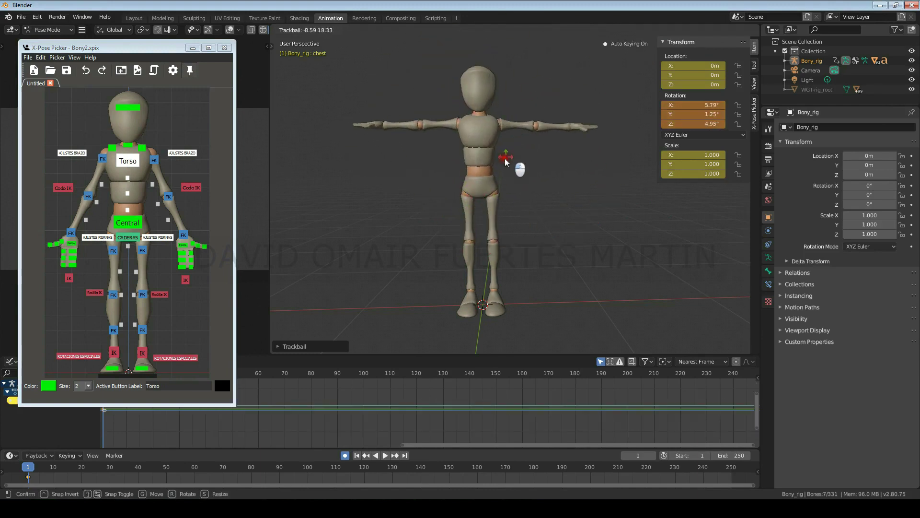
mouse_move(502, 161)
mouse_down()
mouse_move(417, 159)
mouse_move(513, 131)
mouse_move(499, 162)
mouse_up()
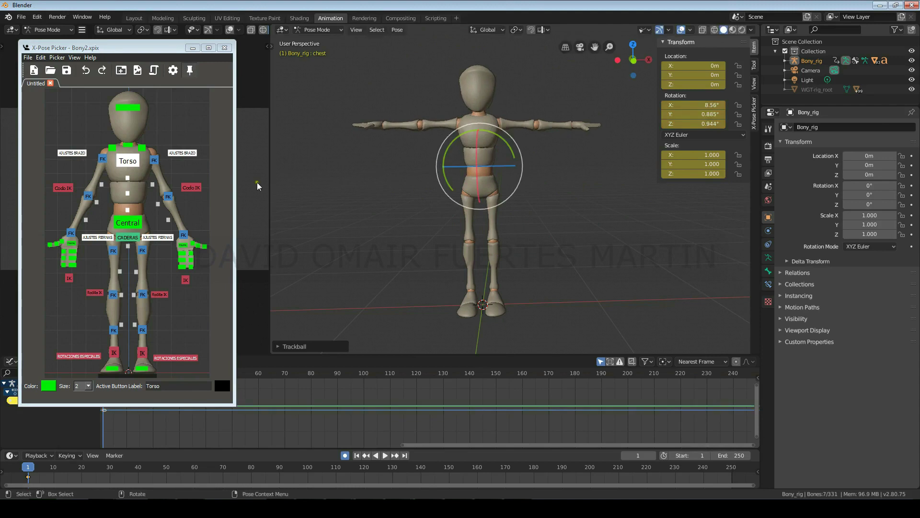
- Set the left arm's FK_limb_follow to 1 and rotate the torso to about X 8.4°, Y 6.5° and Z 6.9°
click(181, 153)
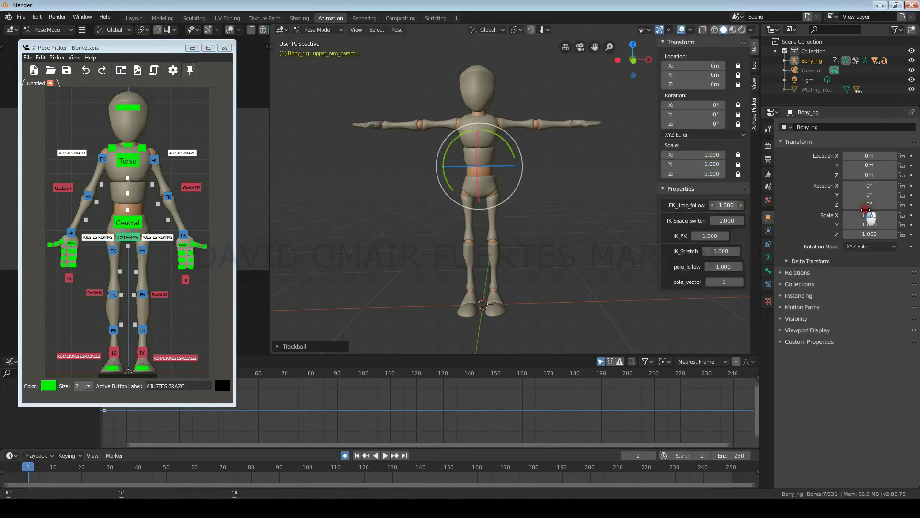
click(128, 161)
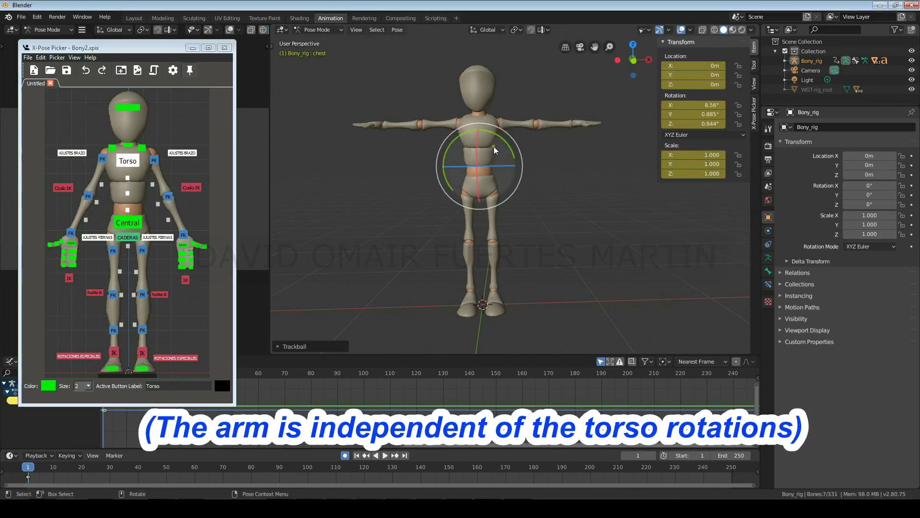
drag(494, 145, 520, 123)
- Set the left arm's IK_FK to 0 and rotate the torso sideways by about 80°
click(182, 153)
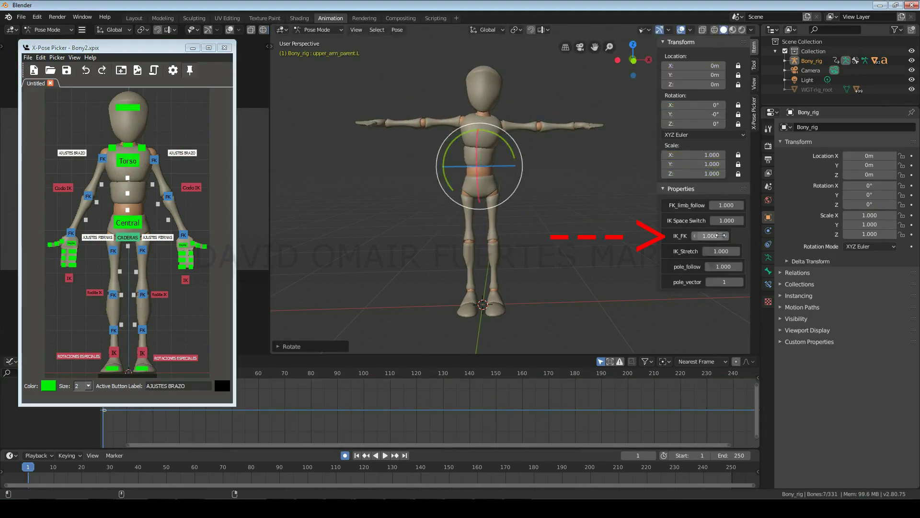
click(128, 160)
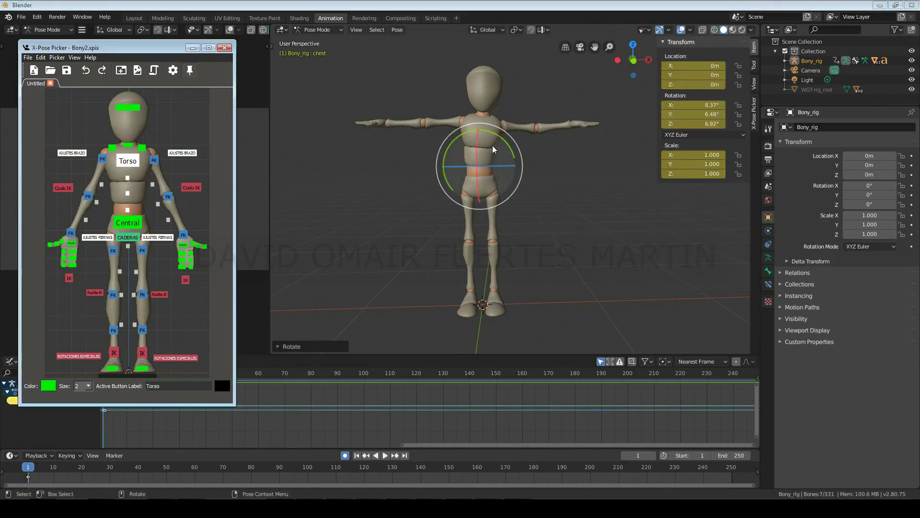
drag(494, 150, 545, 157)
click(545, 157)
key(r)
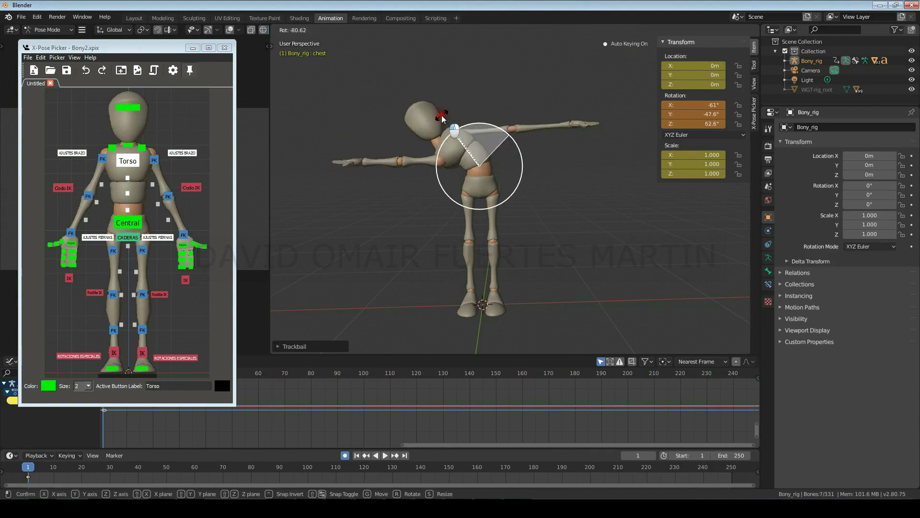
click(442, 117)
- Adjust the left arm's IK_Stretch and pull the left hand's IK control up and away from the body
click(182, 152)
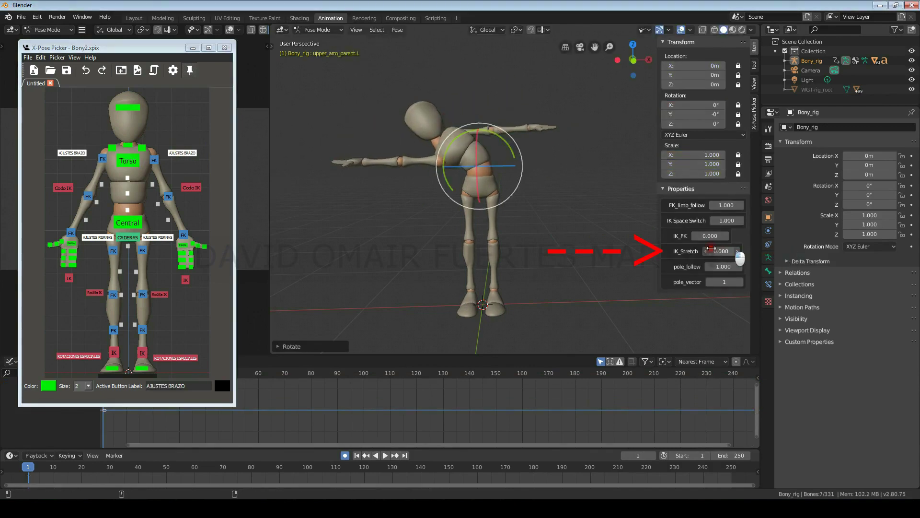
drag(686, 246, 728, 250)
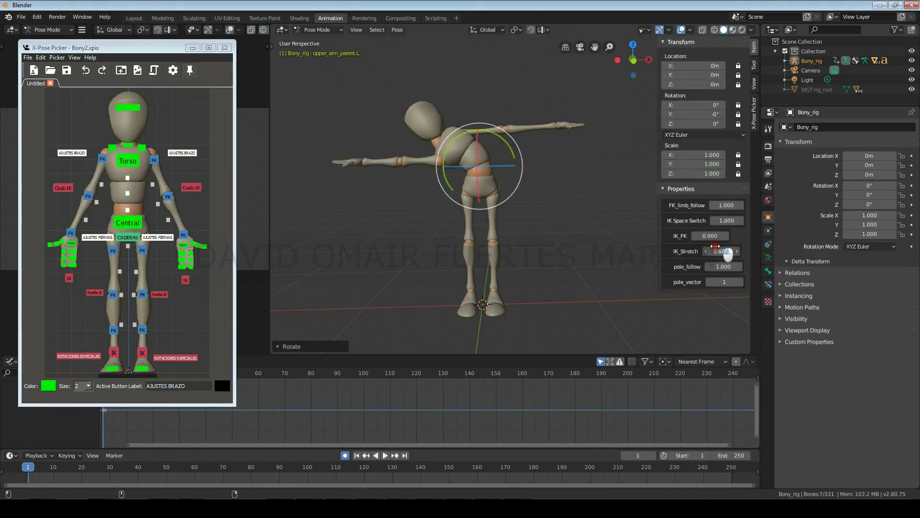
click(190, 281)
drag(594, 129, 641, 72)
- Set the left arm's IK_Stretch to 0 and move the left hand's IK control back toward the body
click(183, 153)
drag(730, 248, 570, 250)
click(186, 280)
key(g)
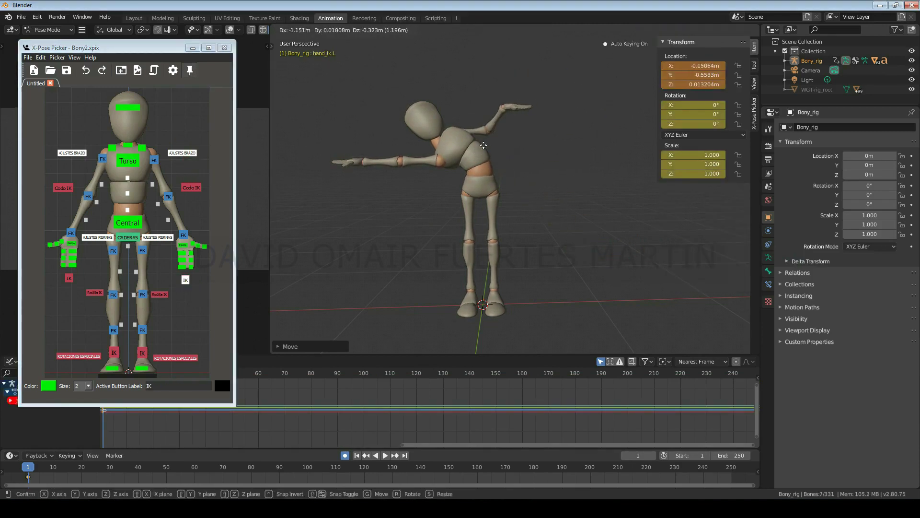
drag(484, 145, 484, 145)
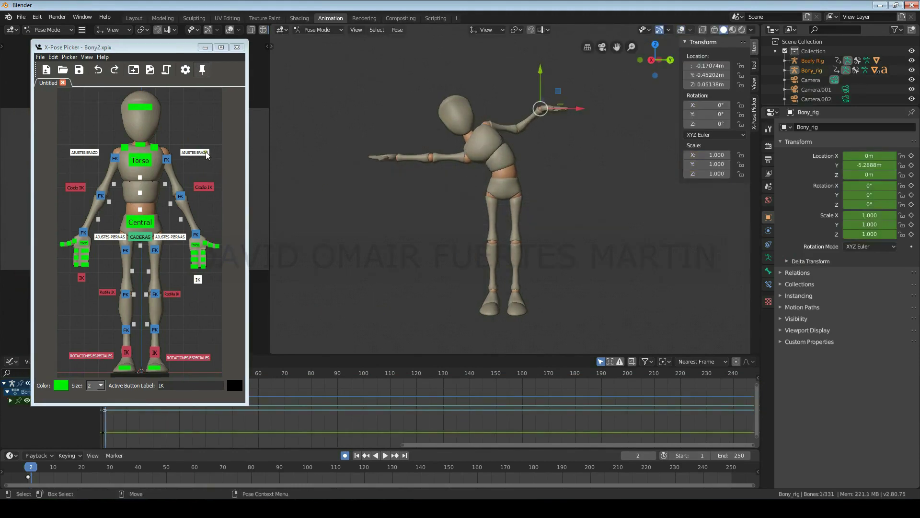
- Open the arm settings, switch to the Beefy rig and lower its central control slightly to one side
click(203, 153)
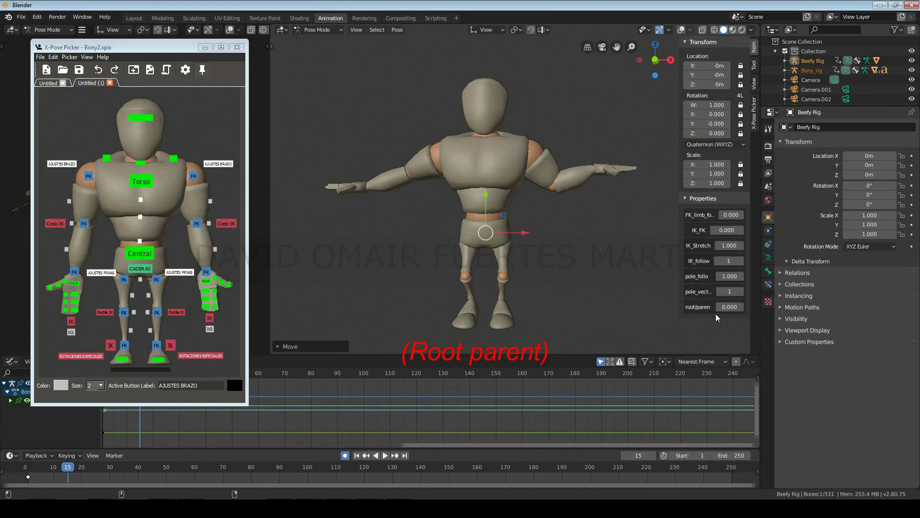
click(140, 253)
drag(496, 234, 470, 262)
- Set Beefy's right arm root/parent to 0 and move the central control slightly
click(75, 162)
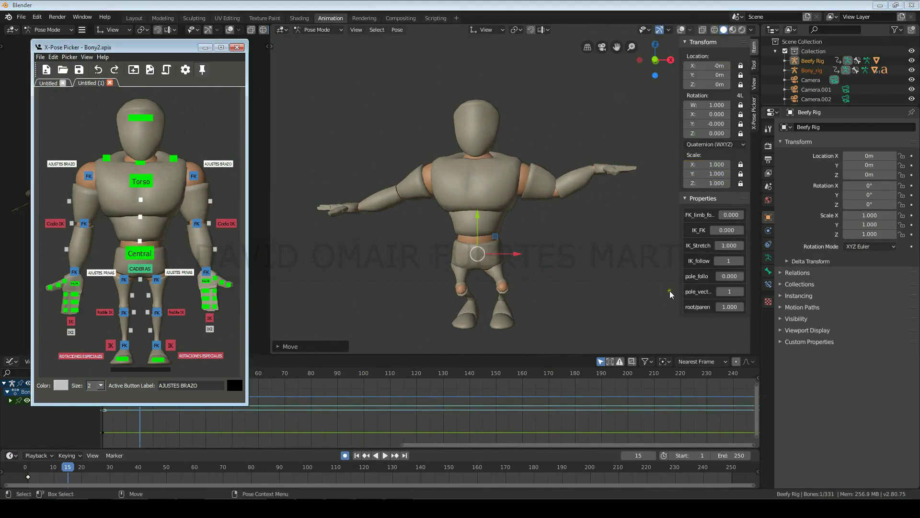
drag(734, 306, 712, 311)
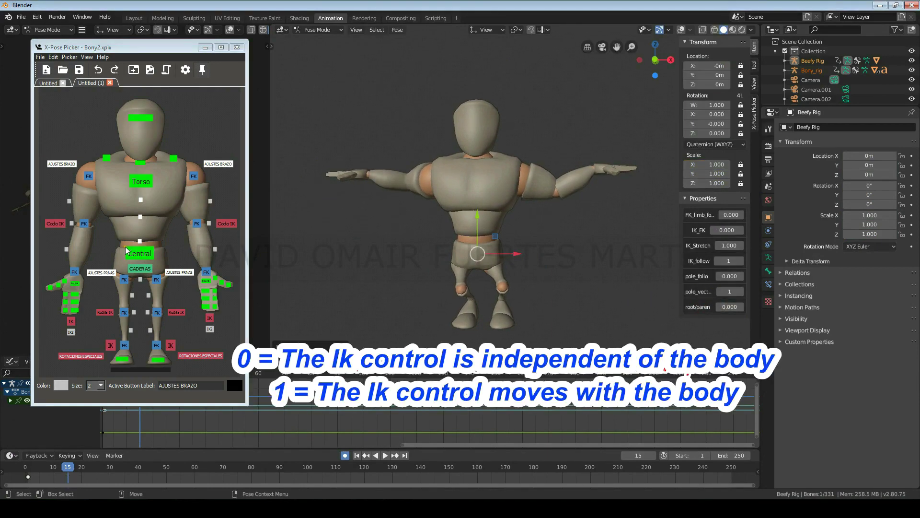
click(140, 253)
mouse_move(476, 250)
mouse_down()
mouse_move(470, 265)
mouse_move(496, 260)
mouse_move(478, 252)
mouse_up()
- Move the IK controls of Beefy's left and right hands down beside the body
click(210, 318)
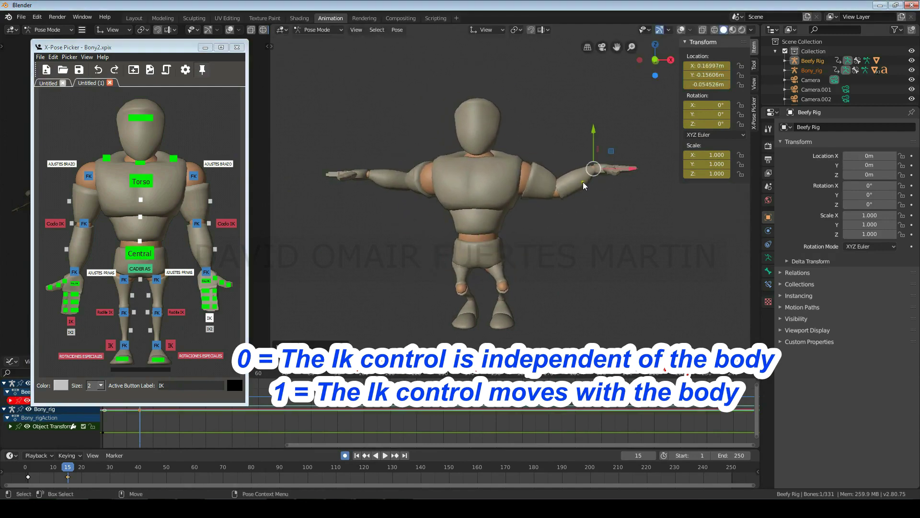
drag(596, 172, 583, 249)
click(71, 321)
drag(371, 177, 373, 249)
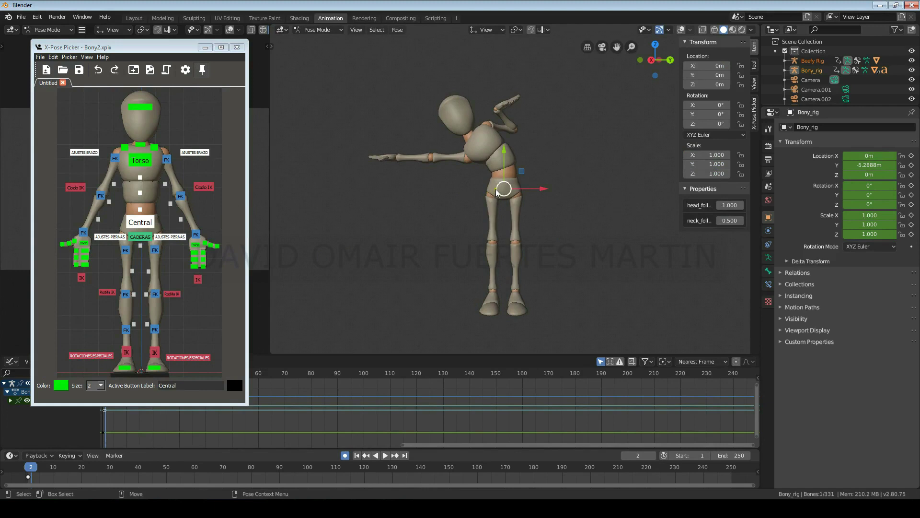
- Shift Bony's central control sideways and down, and move the left hand's IK control up and outward
key(g)
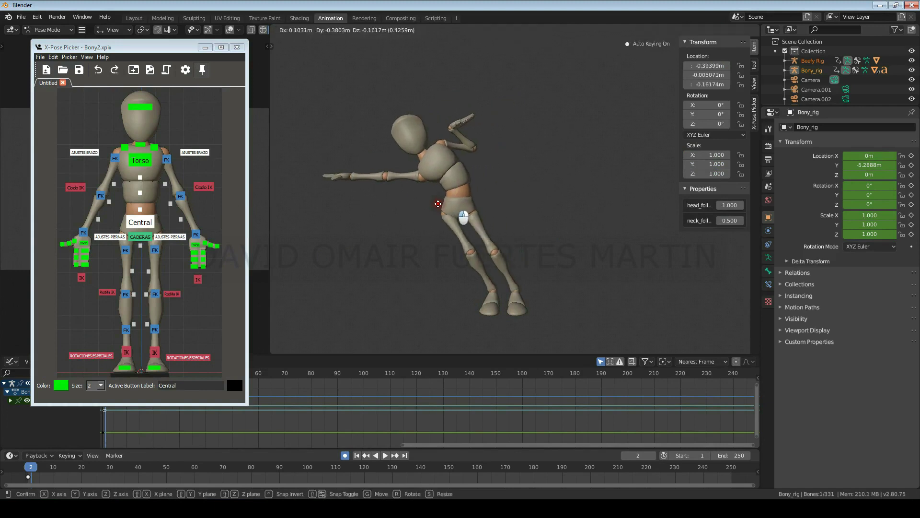
drag(617, 192, 483, 201)
click(201, 278)
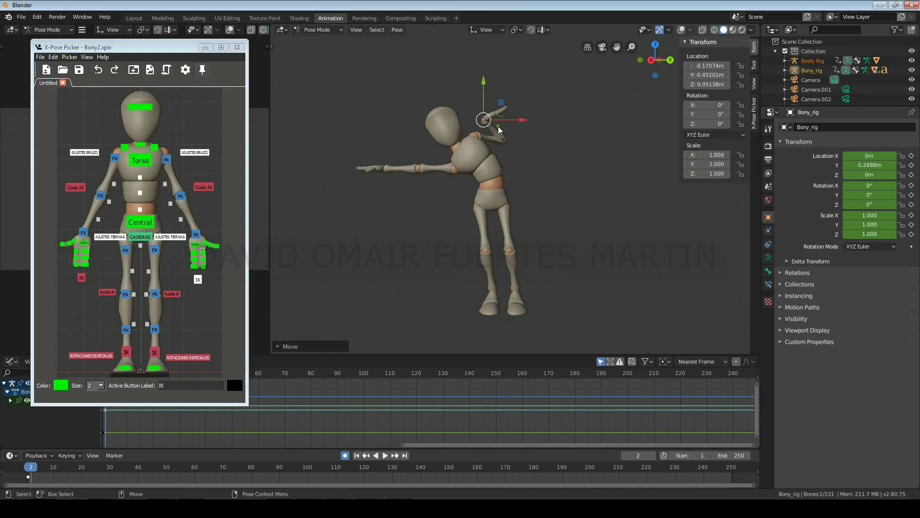
key(g)
drag(518, 122, 527, 98)
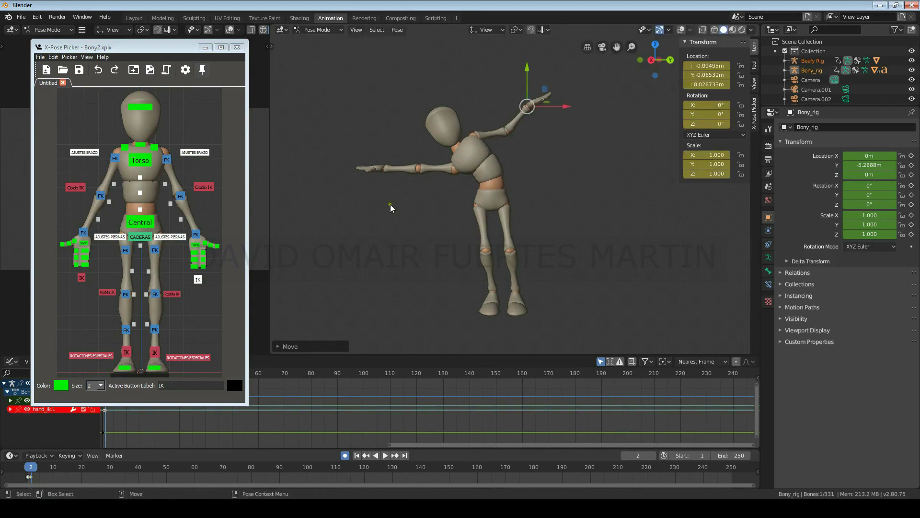
- Set Bony's left arm IK Space Switch to 0 and move the central control away from the raised hand
click(196, 153)
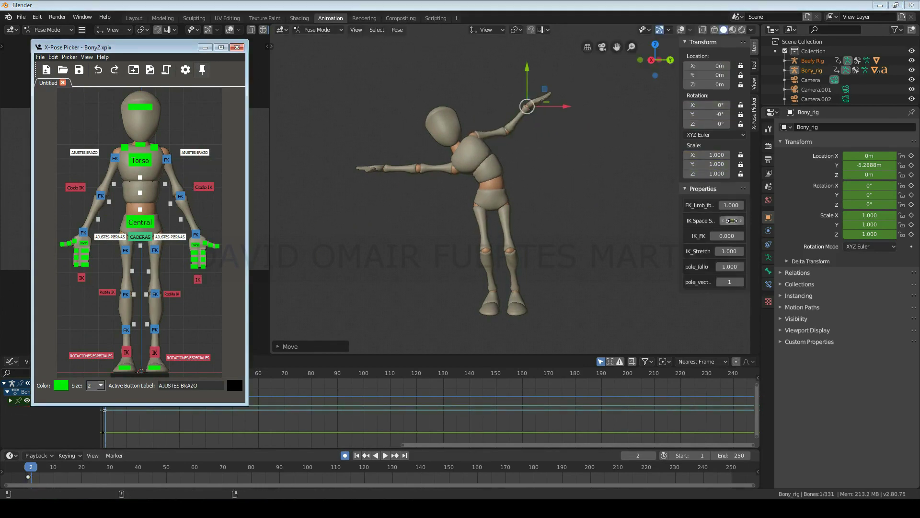
drag(732, 221, 297, 241)
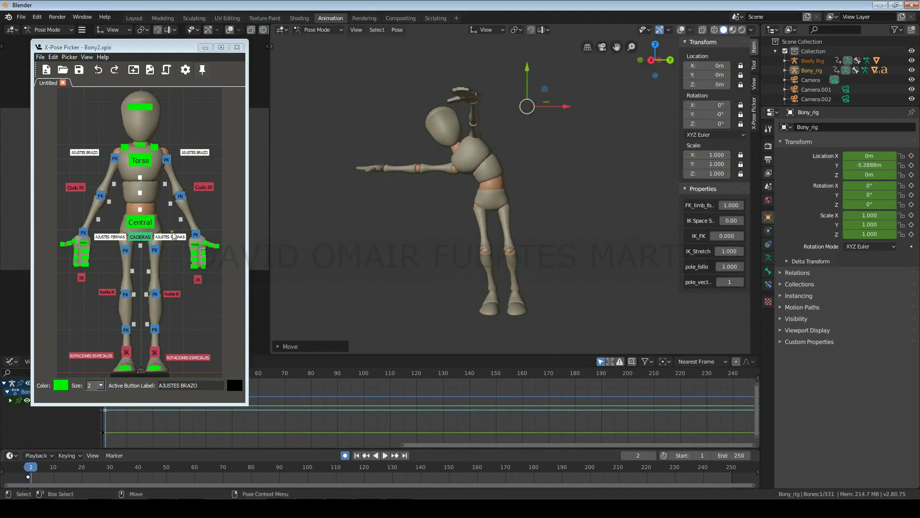
click(140, 221)
key(g)
click(463, 214)
- Pull Bony's left hand IK control out until the arm is straight, and move the central control around
click(198, 279)
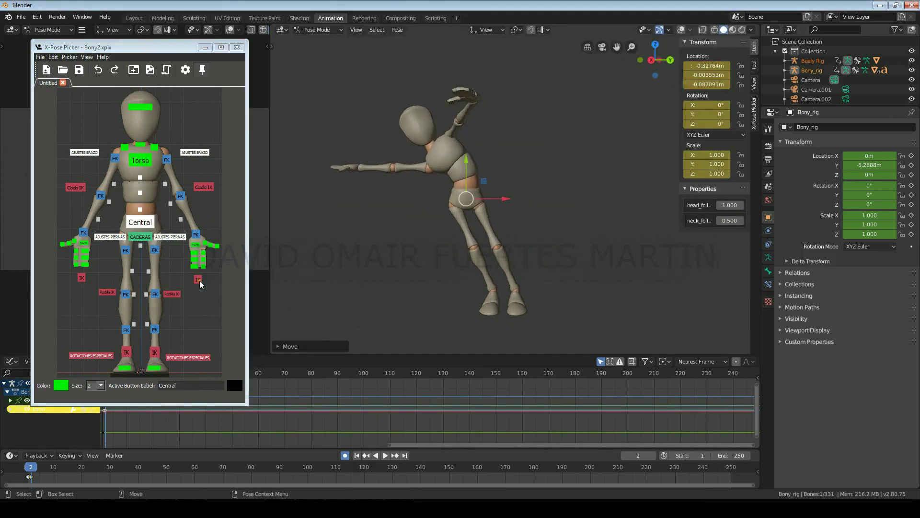
click(608, 107)
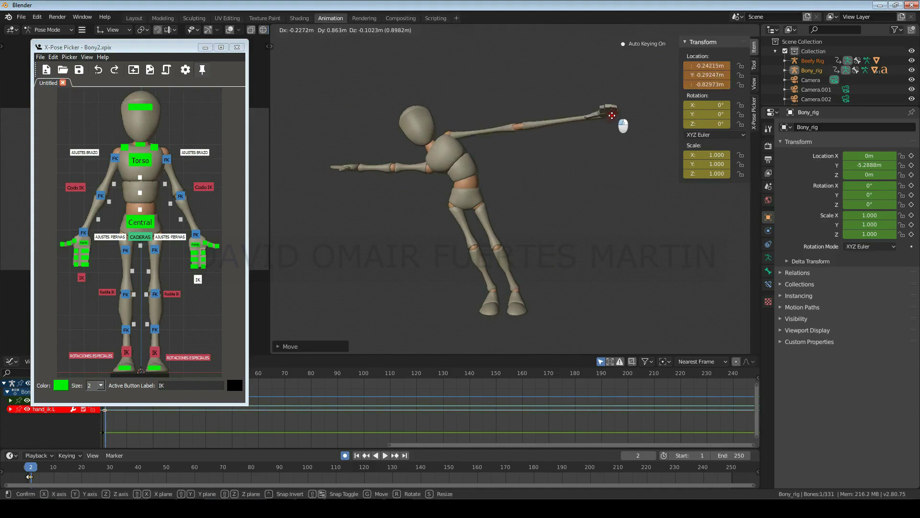
click(467, 206)
key(g)
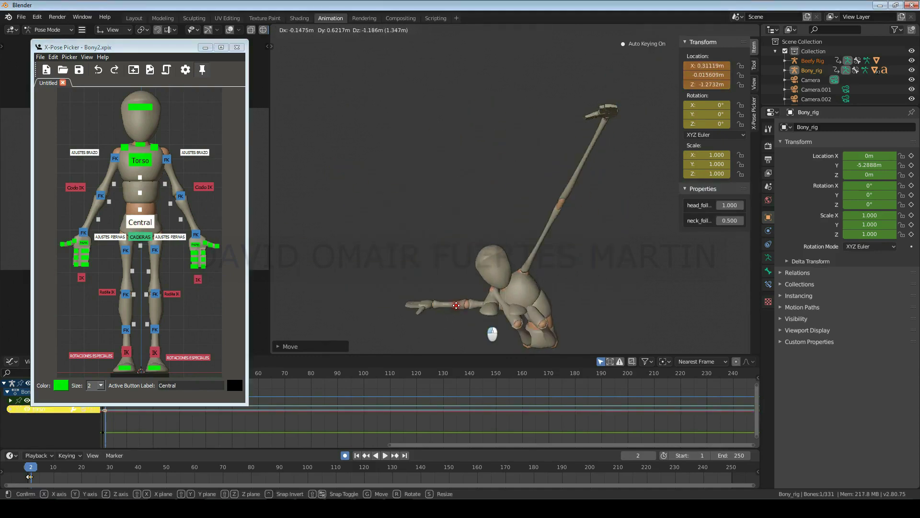
click(490, 213)
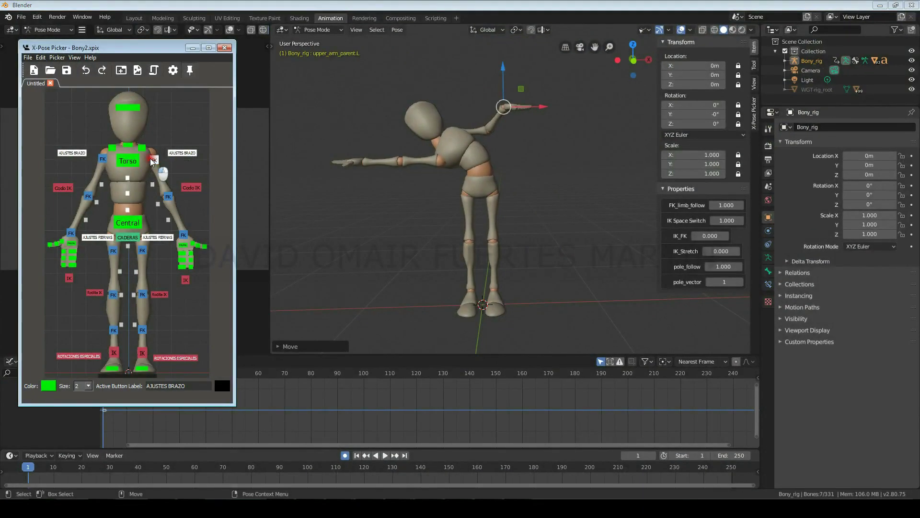
- Rotate Bony's right upper arm FK control downward to about X -14.6°, Y 5.3° and Z 53.6°
click(104, 161)
key(r)
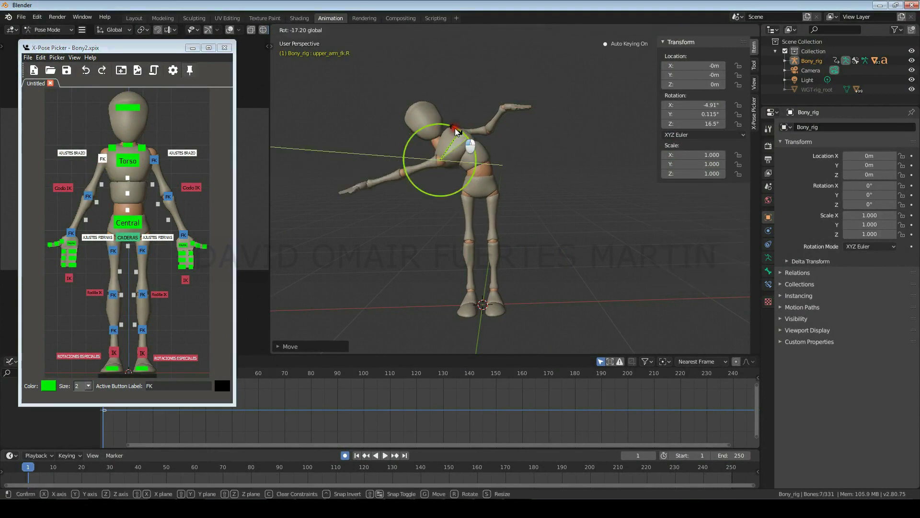
click(446, 149)
- Rotate Bony's right forearm FK control to about X 78.2°, Y 24.1° and Z 41.3°
click(88, 194)
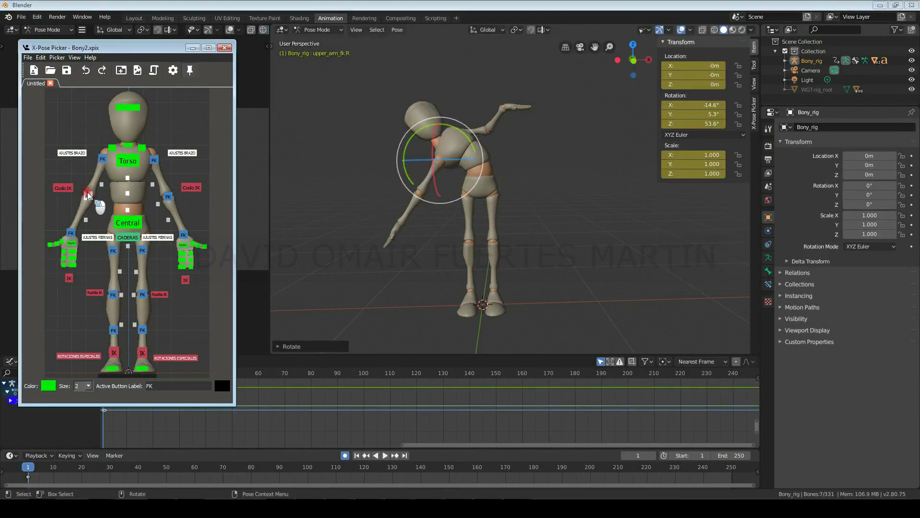
key(r)
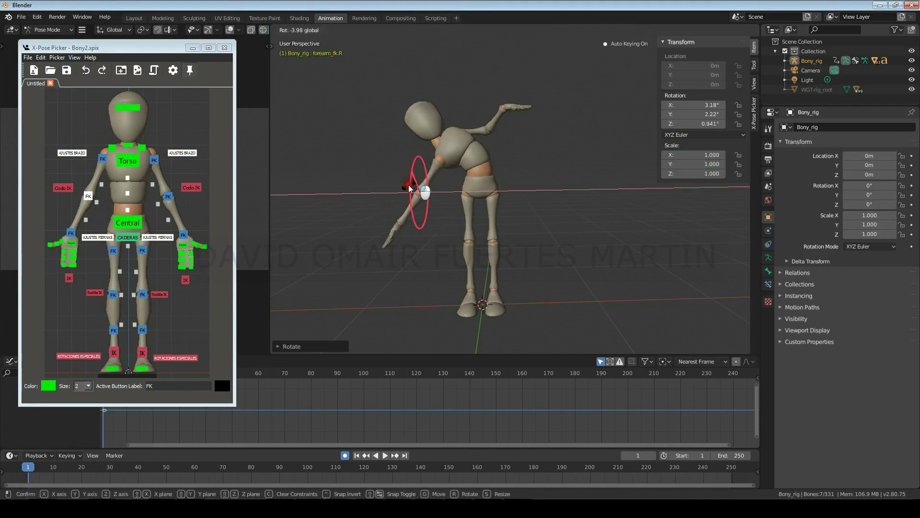
click(391, 204)
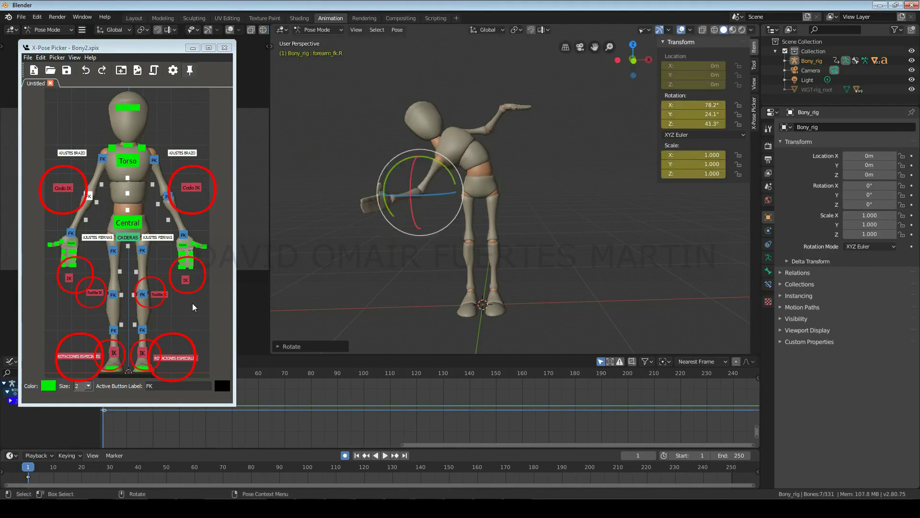
- Select both hand IK controls in turn, and lift Bony's feet apart with their IK controls, the left to about X 0.13 m, Z 0.18 m
click(185, 280)
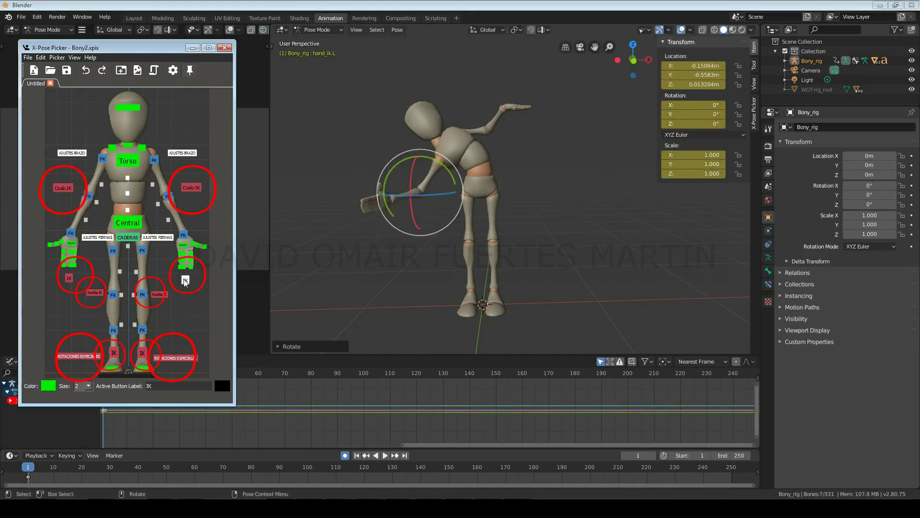
click(69, 283)
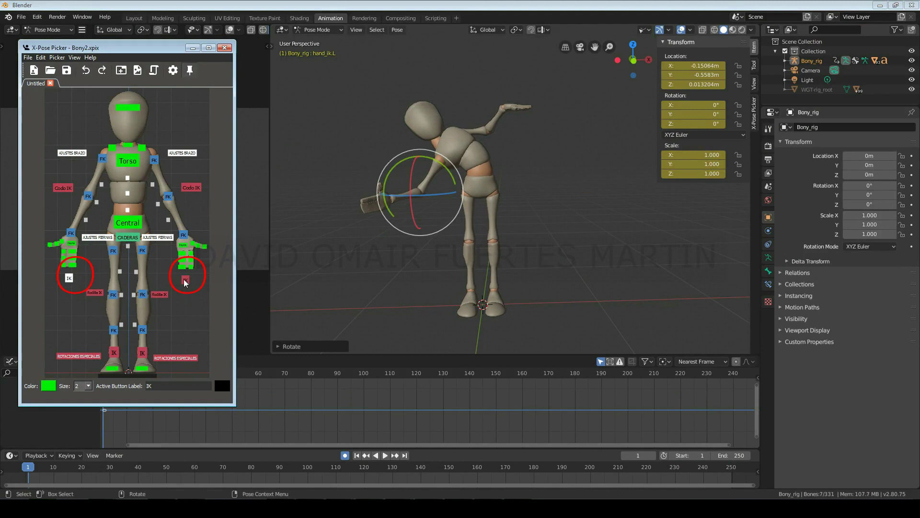
click(143, 353)
click(114, 353)
drag(471, 290, 432, 250)
- Move Bony's left elbow IK target up above the shoulder to about X -0.75 m, Y 0.16 m and Z -0.81 m
click(195, 190)
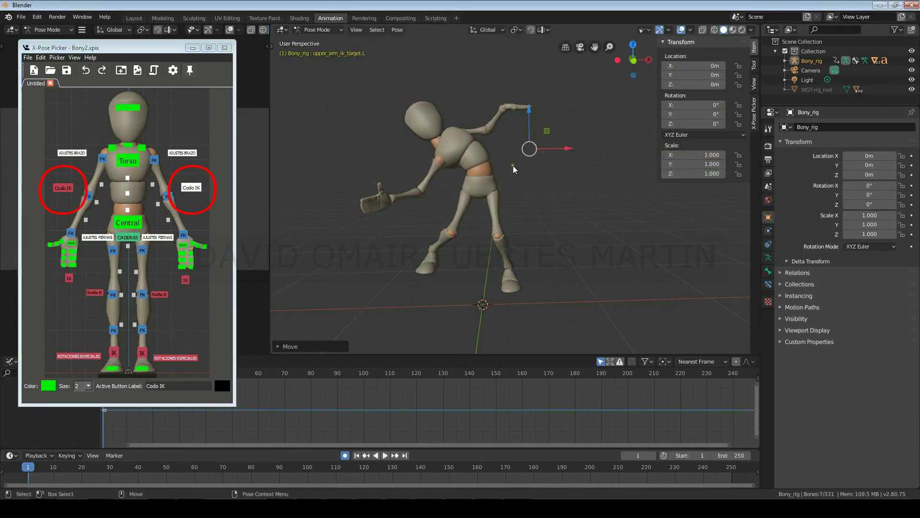
key(g)
click(441, 87)
key(i)
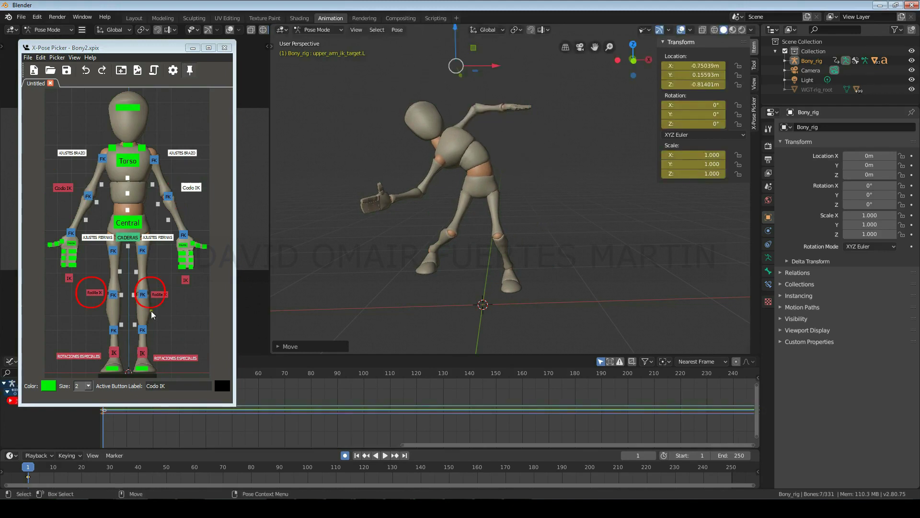
- Move Bony's left knee IK target inward to about X -0.31 m, Y 0.004 m and Z -0.08 m
click(158, 295)
key(g)
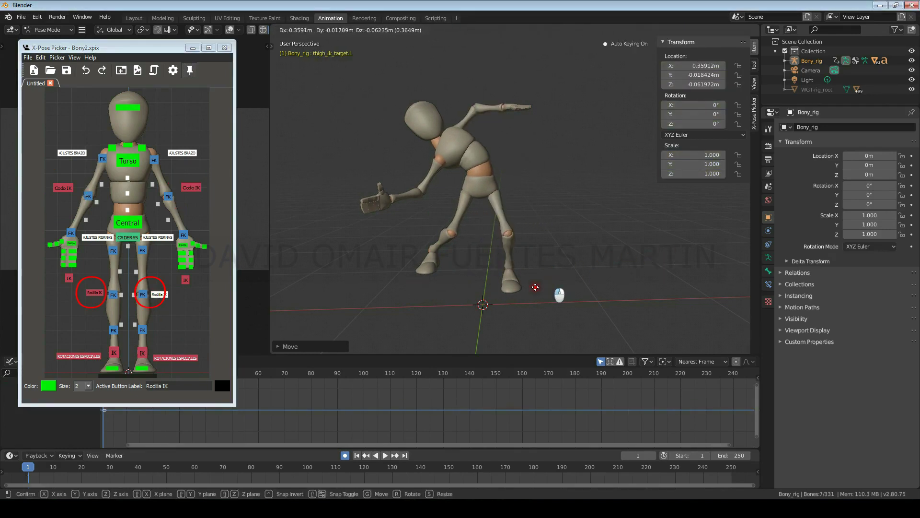
click(494, 289)
key(i)
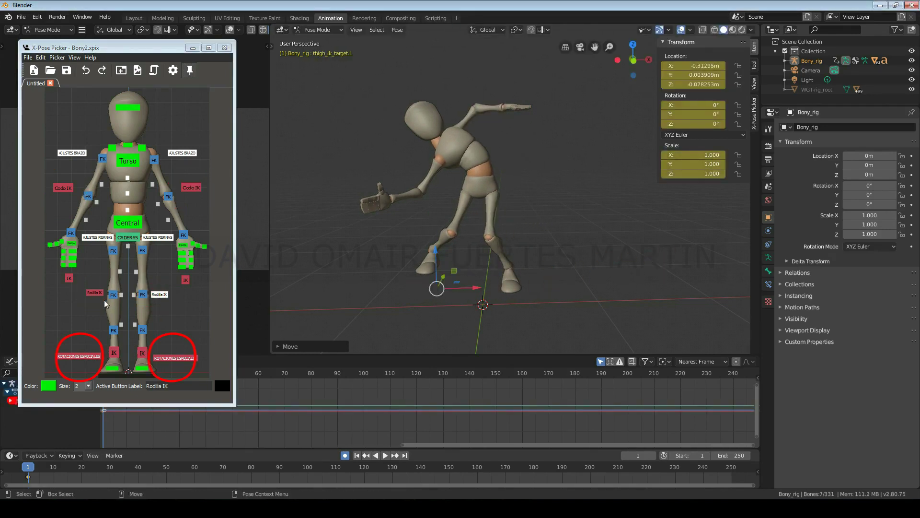
- Try rotating Bony's left foot in several directions with its ROTACIONES ESPECIALES heel control
click(174, 358)
key(r)
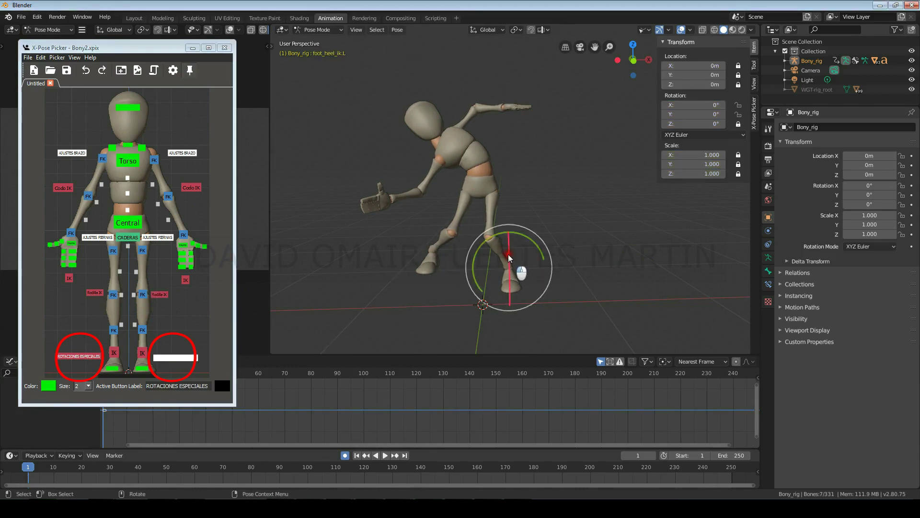
click(507, 261)
key(i)
mouse_move(507, 261)
middle_down()
mouse_move(534, 308)
mouse_move(508, 261)
middle_up()
key(r)
key(r)
drag(507, 245, 490, 324)
drag(500, 237, 483, 239)
- Rotate Bony's left foot IK control to about X -22.3°, Y 3.8° and Z -39.3°
click(142, 352)
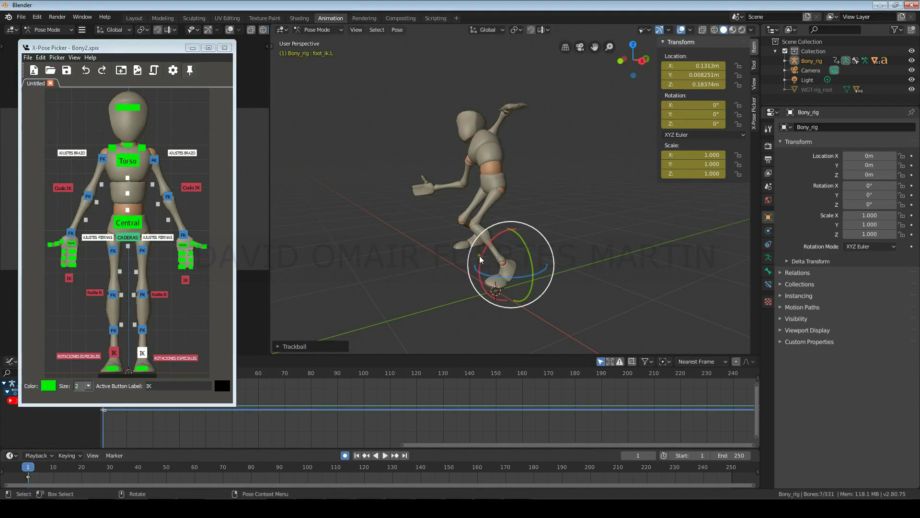
drag(496, 237, 522, 257)
key(r)
key(r)
drag(522, 303, 485, 254)
- Set the left heel control's X and Y rotation to 0, and rotate the foot IK control to about X 45.5°, Y 18.6°, Z -17.2°
click(170, 356)
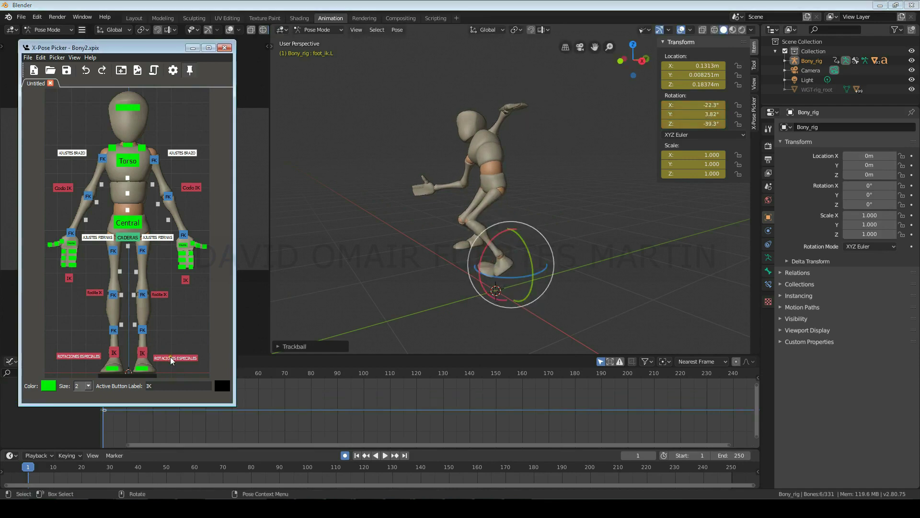
click(701, 104)
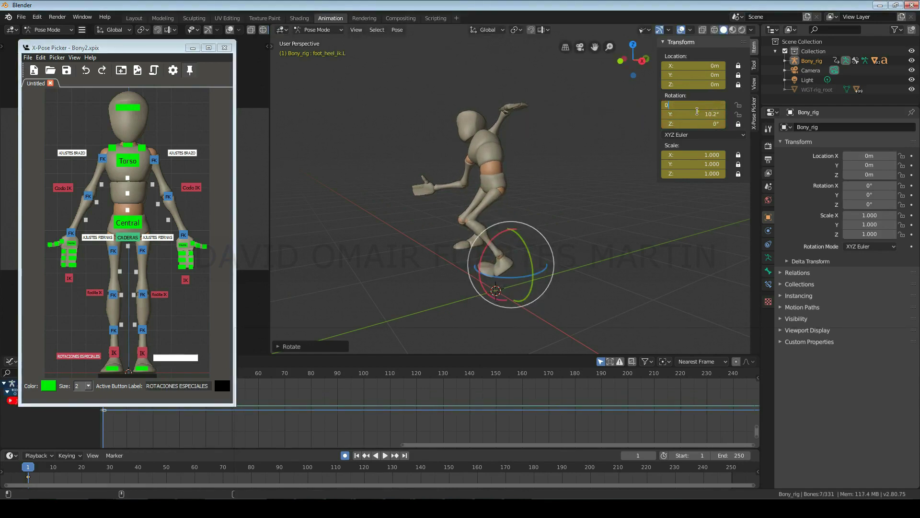
key(Return)
click(699, 115)
text(0)
key(Return)
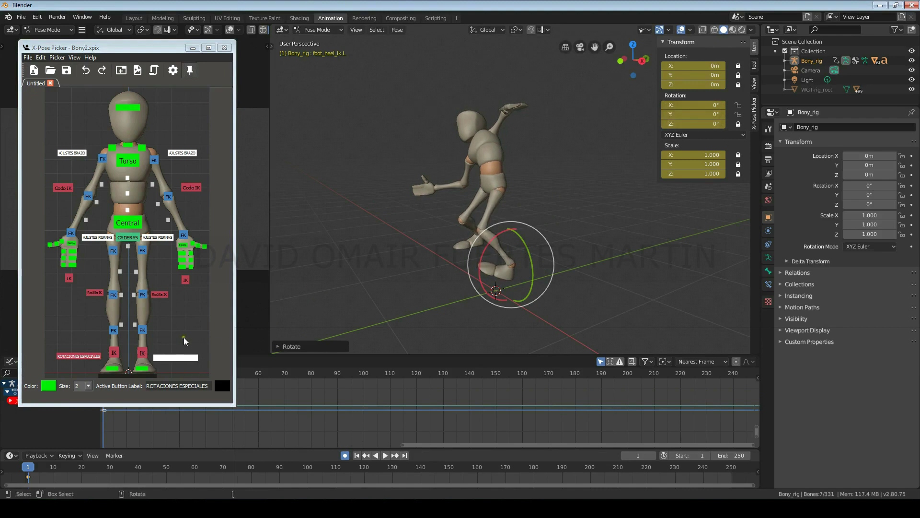
click(142, 353)
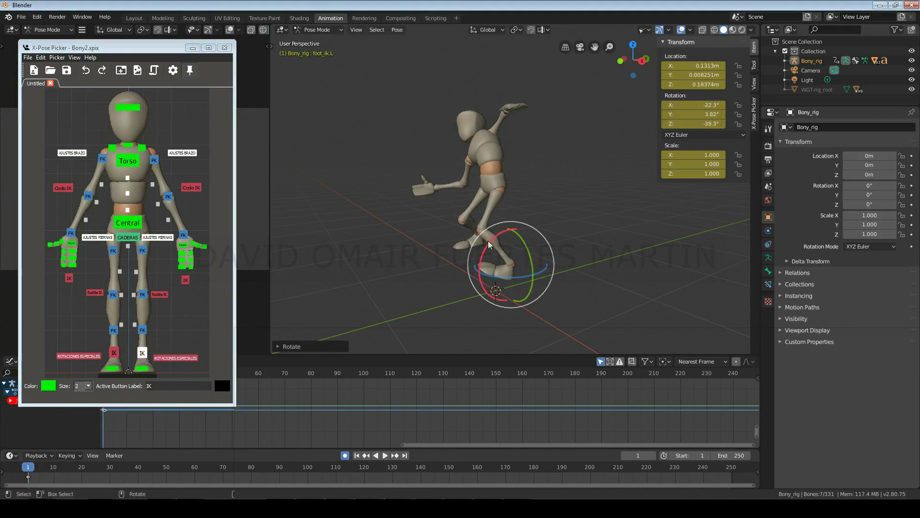
mouse_move(488, 241)
mouse_down()
mouse_move(489, 263)
mouse_move(493, 224)
mouse_move(486, 272)
mouse_move(524, 259)
mouse_move(523, 236)
mouse_move(508, 221)
mouse_move(476, 244)
mouse_move(496, 240)
mouse_up()
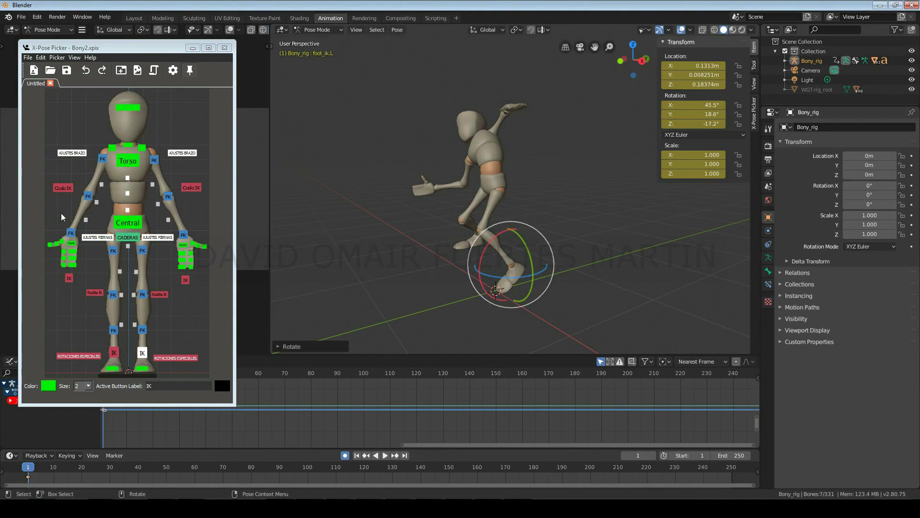
- Go through Bony's head, neck, shoulder, torso, central, hip, finger and toe controls in the picker, selecting them in turn
click(124, 110)
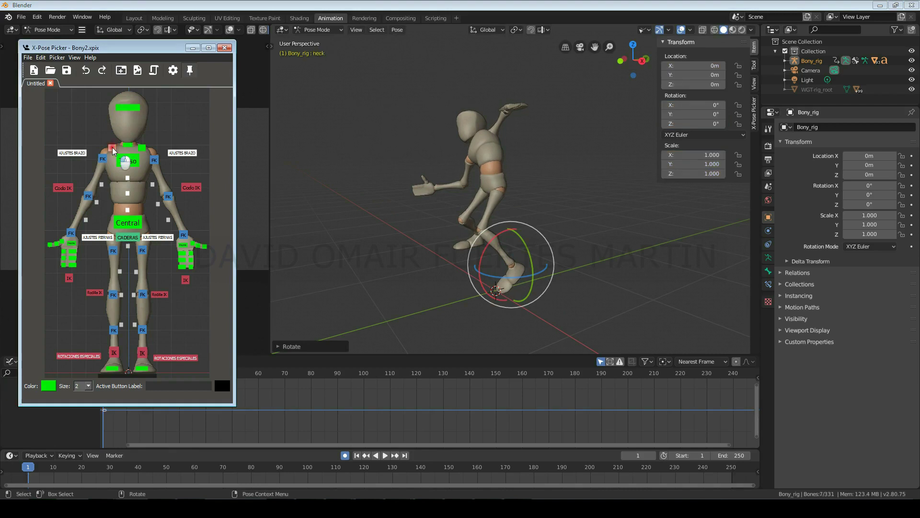
click(126, 162)
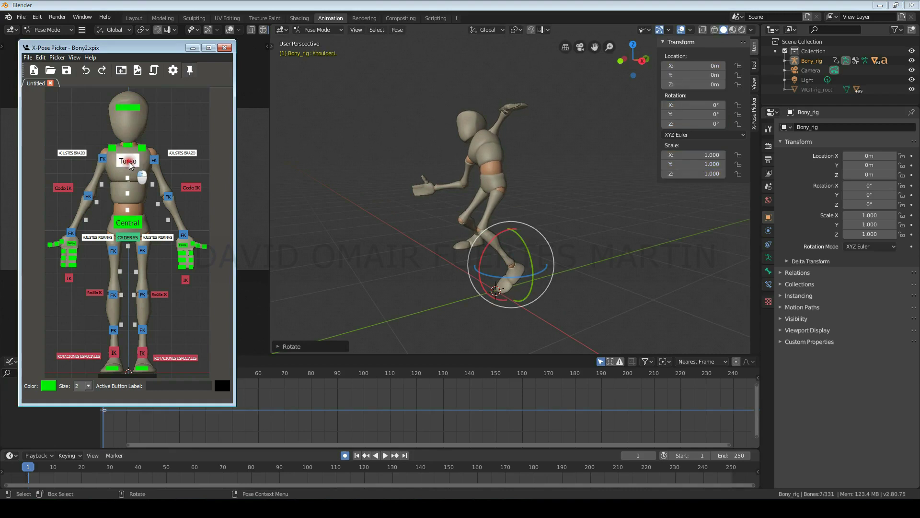
click(128, 225)
click(128, 237)
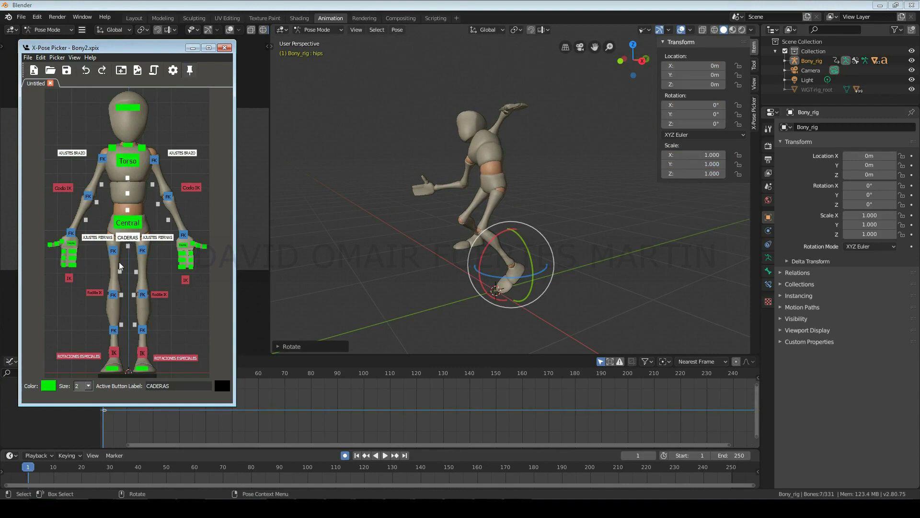
drag(176, 241, 215, 270)
drag(47, 239, 47, 241)
click(113, 368)
click(142, 368)
- Set head_follow and neck_follow to 0 on Bony's central control
click(135, 224)
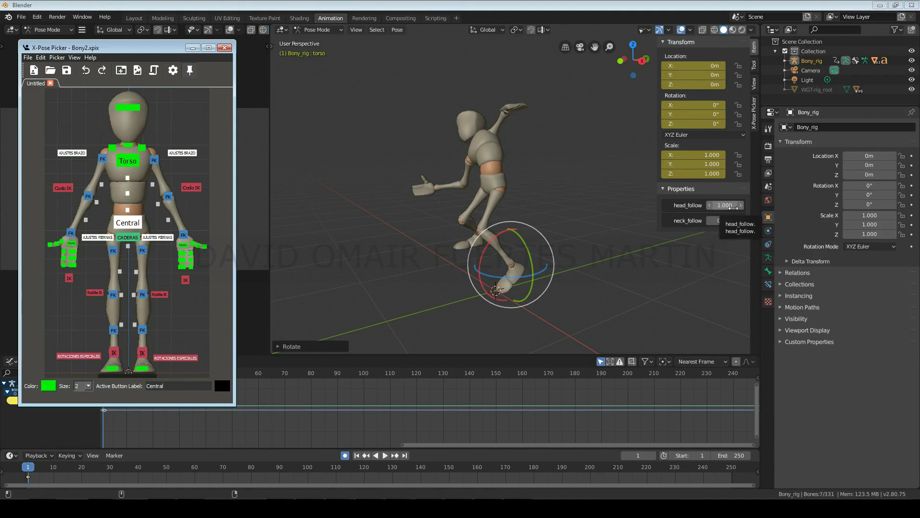
drag(734, 207, 594, 206)
drag(735, 221, 569, 222)
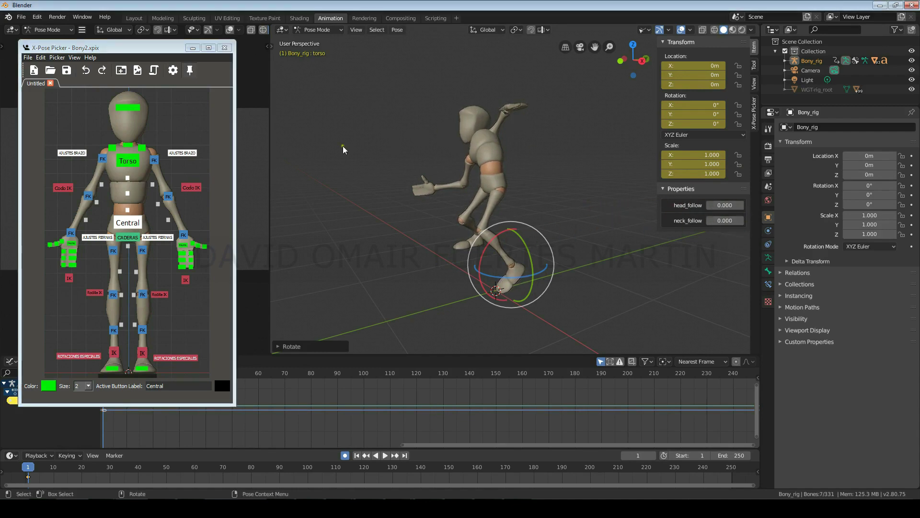
- Rotate Bony's Torso control to bend the upper body forward, and undo the rotation
click(127, 162)
key(r)
key(r)
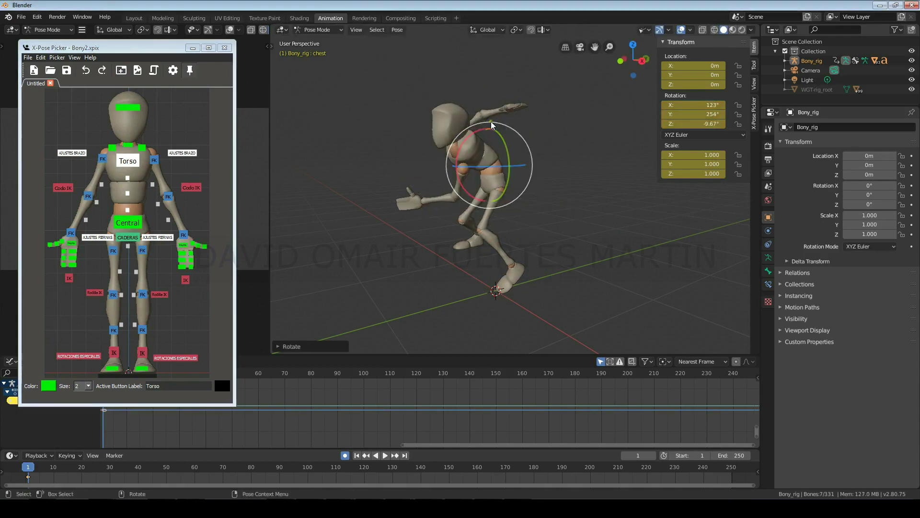
click(467, 133)
key(ctrl+z)
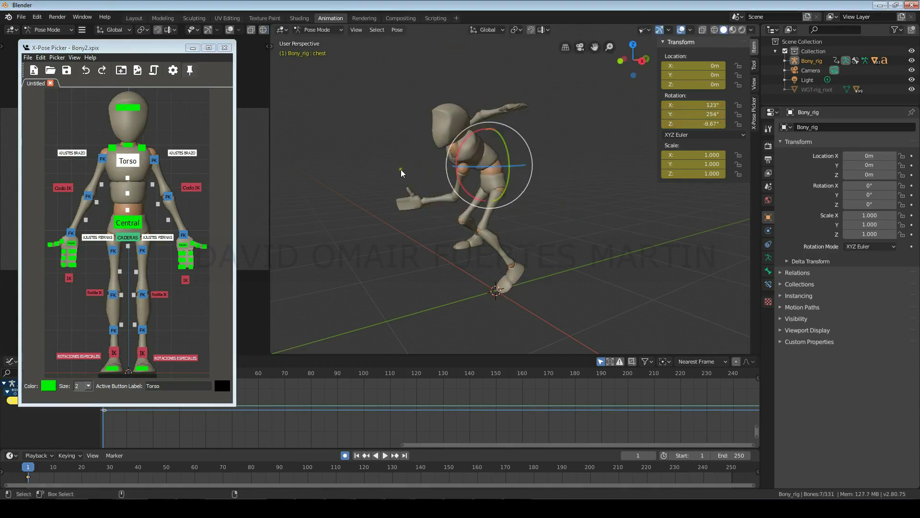
key(ctrl+z)
key(ctrl+z)
- Set head_follow to 1 and raise neck_follow on Bony's central control
click(137, 225)
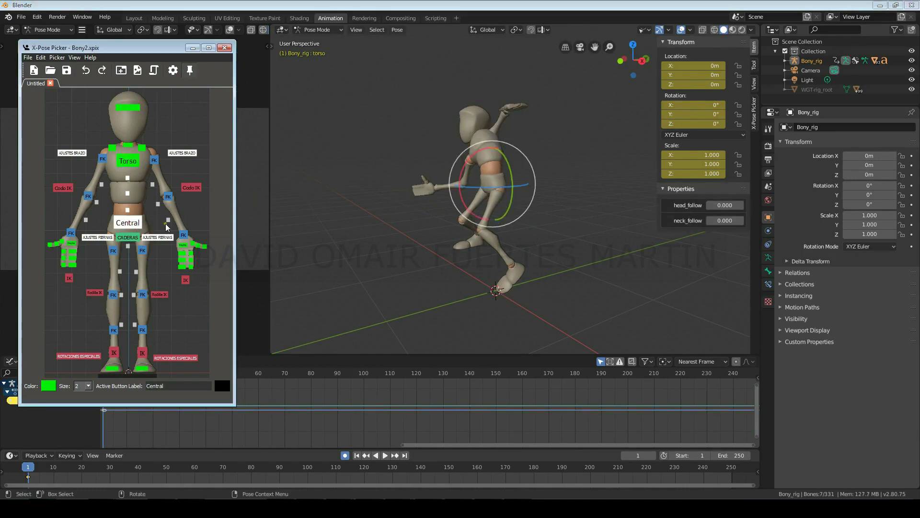
drag(725, 205, 842, 212)
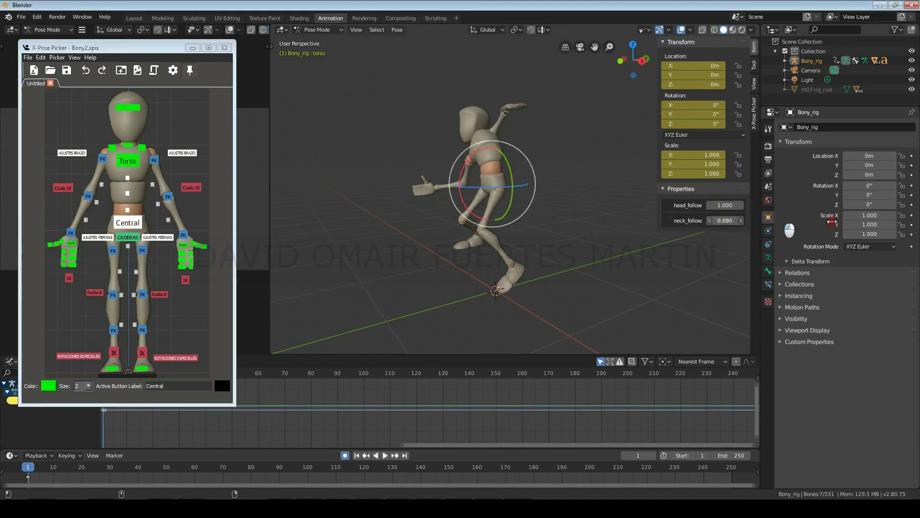
drag(716, 223, 844, 228)
- Bend Bony's upper body forward with the Torso control, and shift the lower spine tweak control slightly
click(135, 164)
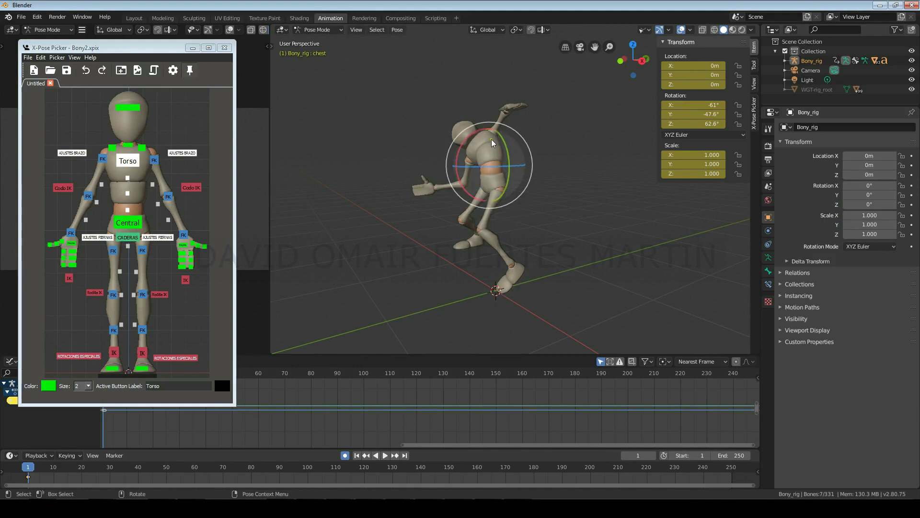
drag(504, 174, 465, 204)
click(129, 210)
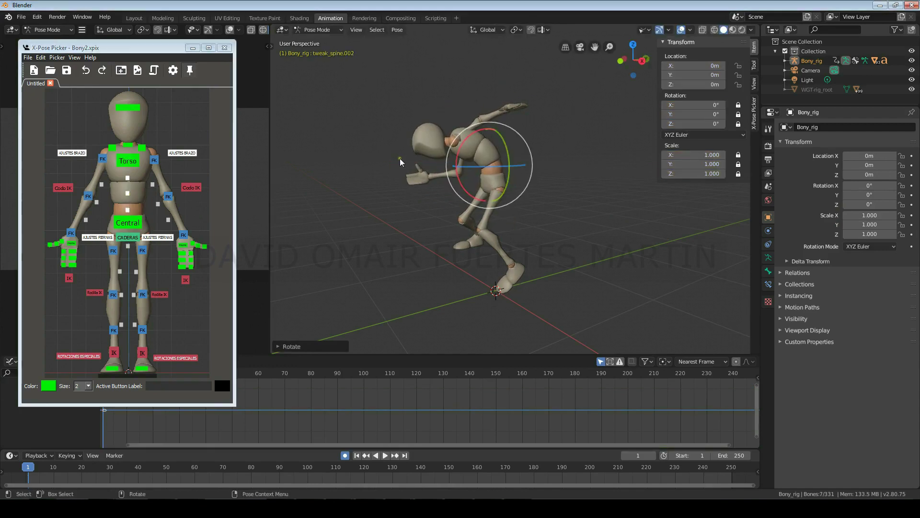
click(490, 166)
drag(489, 166, 485, 164)
- Move the left elbow tweak control up to about X -0.13 m, Z -0.08 m, and shift the right forearm tweak control slightly down
click(163, 204)
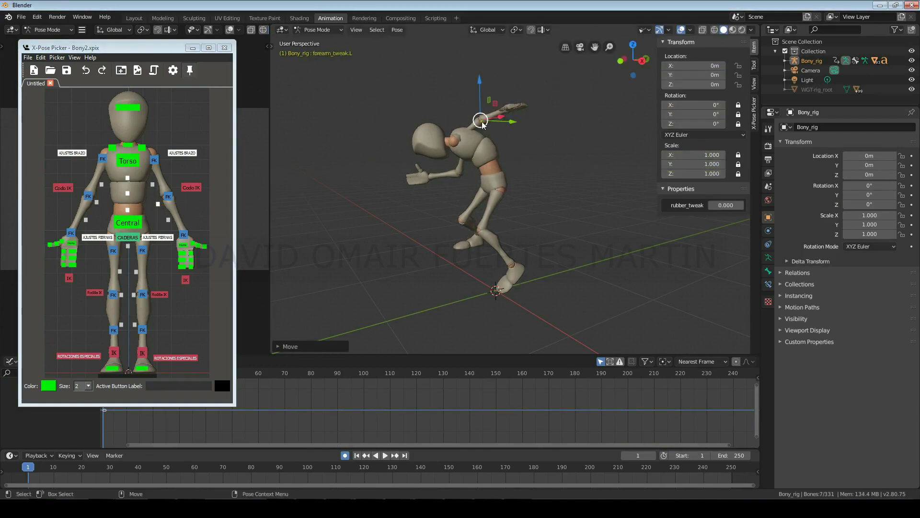
drag(484, 122, 474, 103)
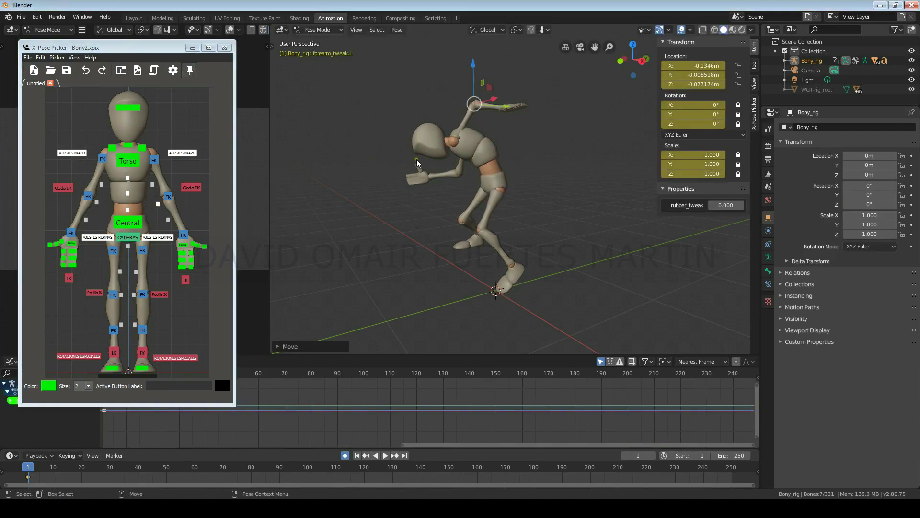
click(86, 219)
drag(439, 175, 443, 183)
- Adjust Bony's left thigh, knee and shin tweak controls, moving the shin one to about X -0.007 m, Y 0.013 m and Z -0.053 m
click(135, 271)
drag(491, 210, 496, 215)
click(134, 294)
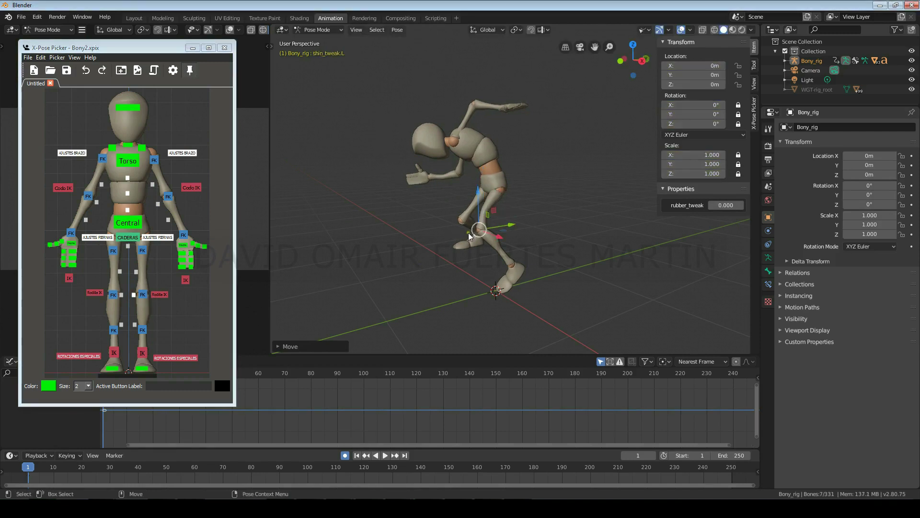
click(135, 325)
drag(498, 250, 496, 257)
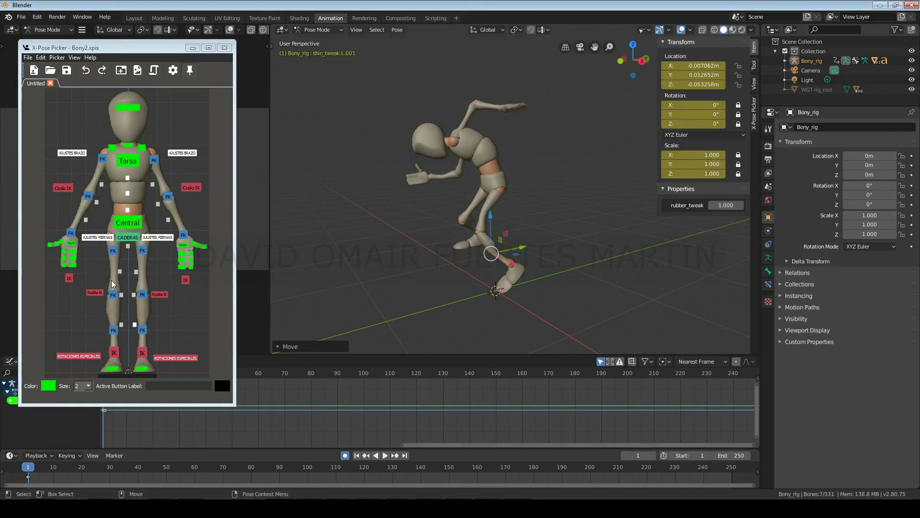
- Move the whole Bony rig around the scene with its root control
click(128, 375)
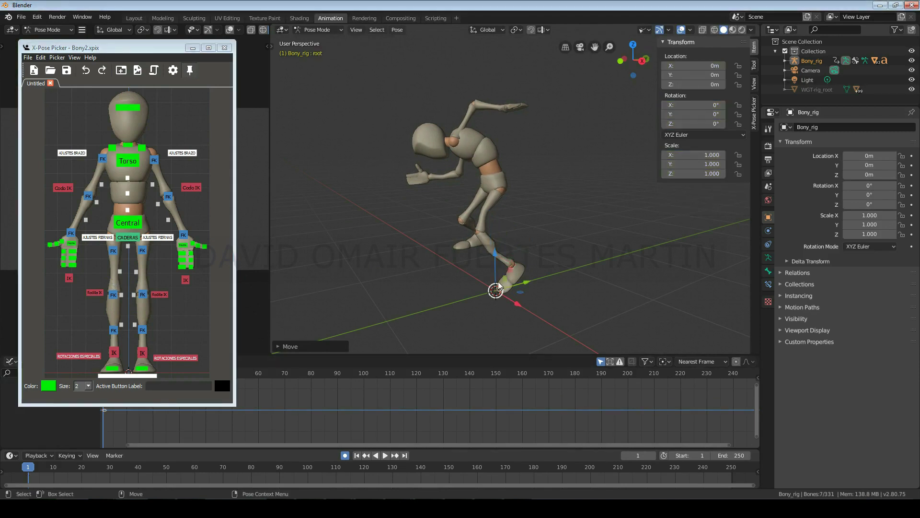
drag(499, 290, 386, 295)
scroll(428, 297, down, 3)
drag(509, 236, 560, 259)
alt+drag(490, 266, 581, 272)
key(e)
drag(476, 254, 357, 266)
scroll(536, 261, up, 2)
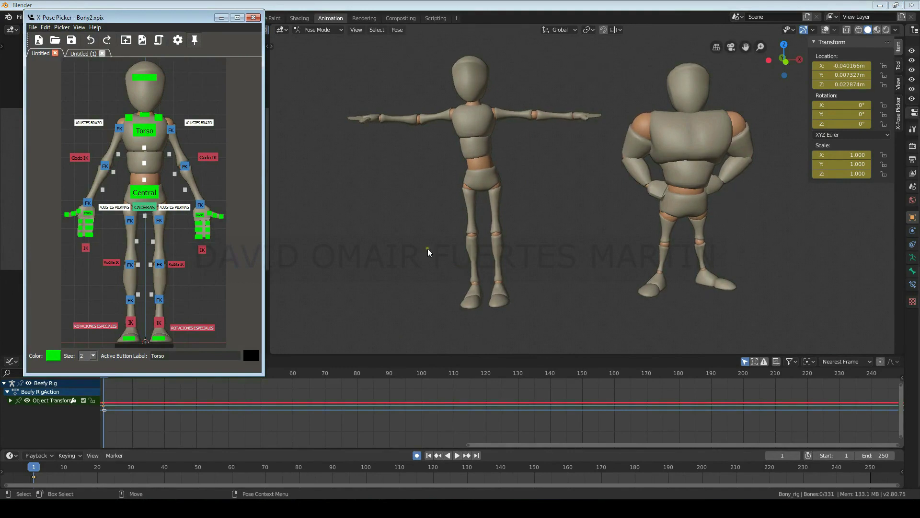
- Shift upright Bony's Torso control sideways to about X 0.03 m, Y 0 m and Z 0.03 m
click(151, 138)
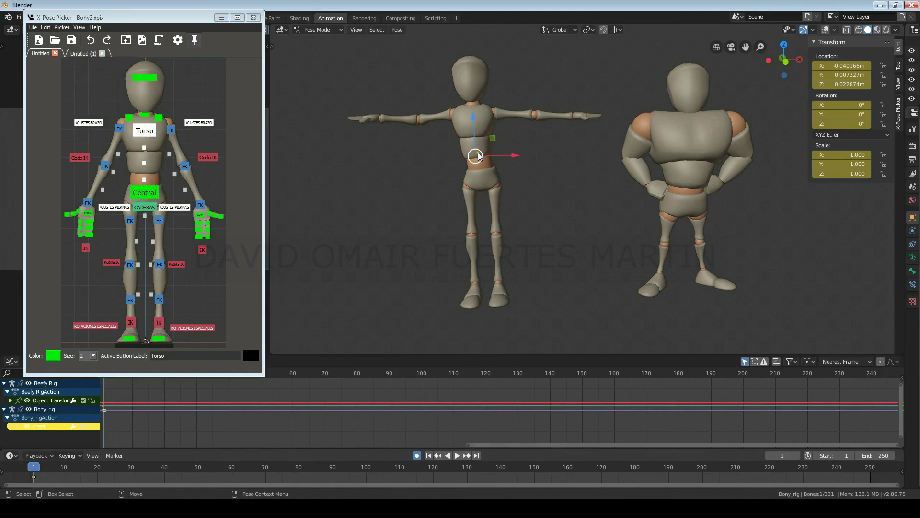
key(g)
click(484, 162)
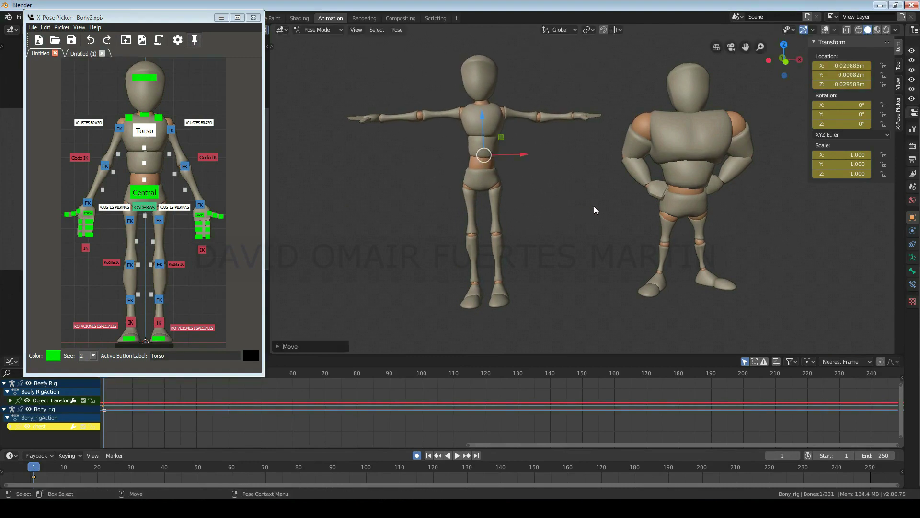
- Switch to Beefy's picker and shift only his Torso control slightly sideways, then clear the selection
click(400, 182)
click(92, 54)
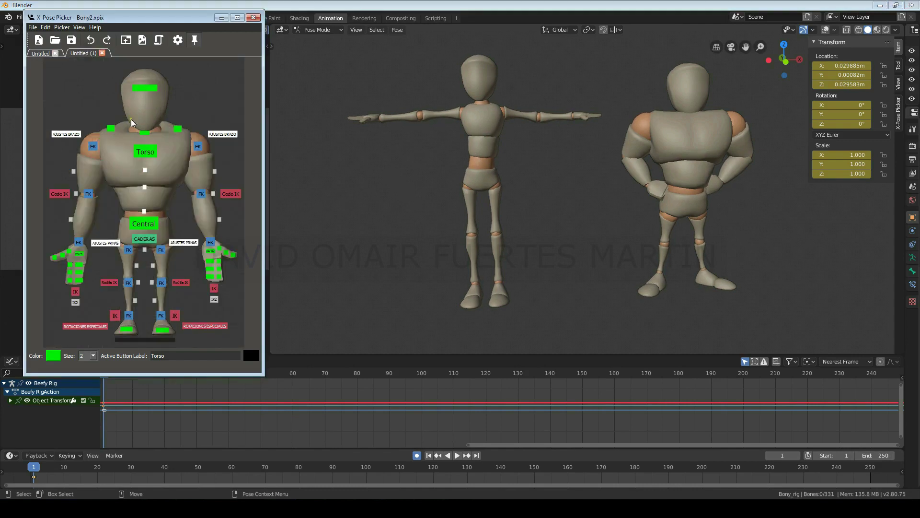
click(146, 152)
key(g)
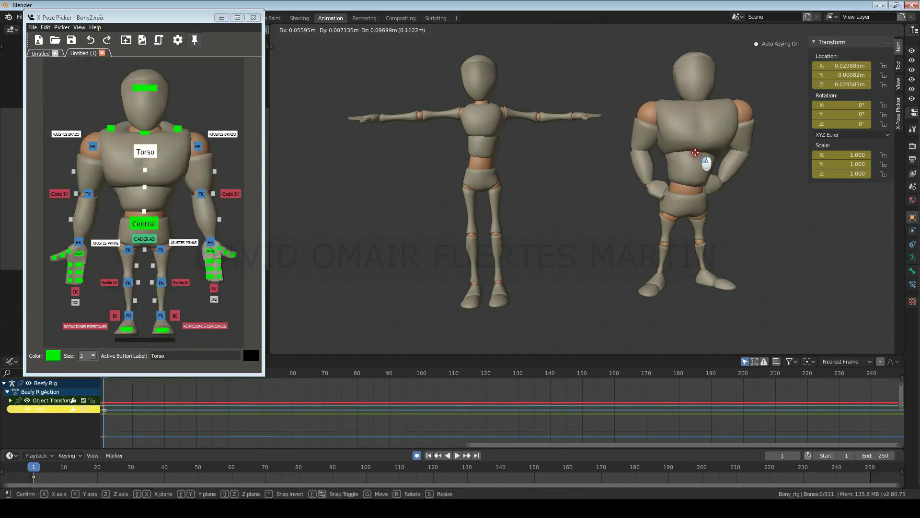
click(615, 172)
click(411, 163)
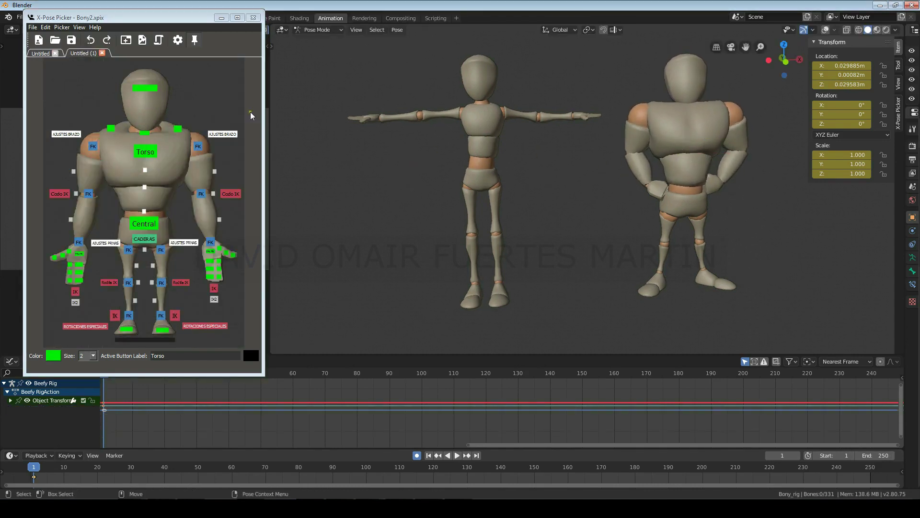
- Switch to Bony's picker and move its Torso control to about X -0.025 m, Y 0.006 m and Z 0.023 m
click(43, 53)
click(148, 126)
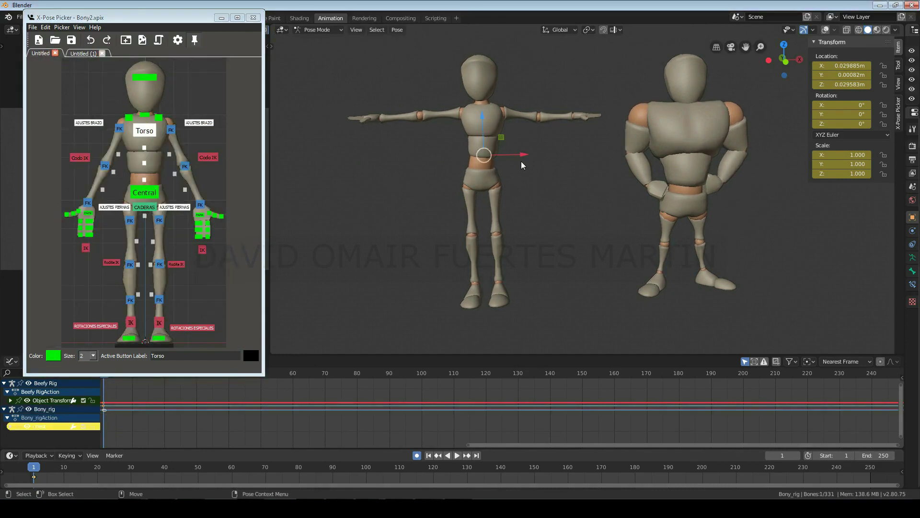
key(g)
click(477, 157)
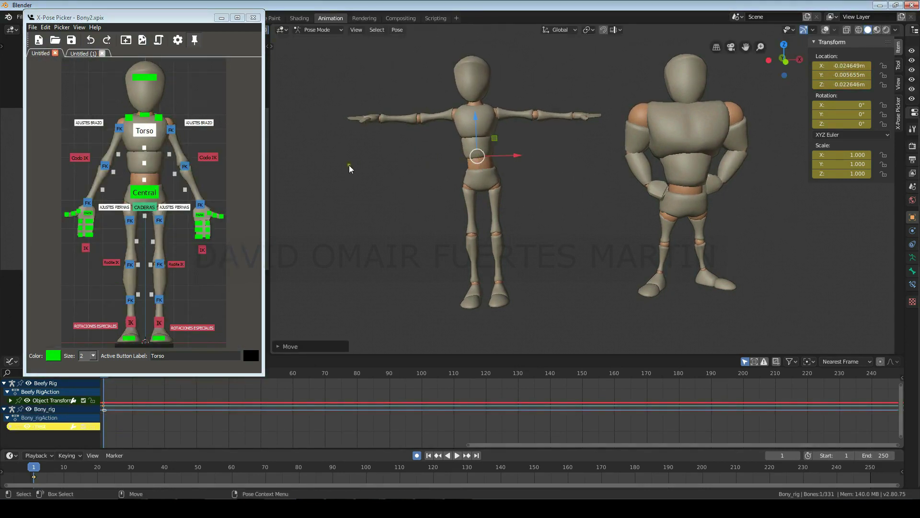
- Add Beefy's Torso control to the selected Bony one and move both together, taking Bony's to about X 0.026 m, Y -0.005 m, Z -0.014 m
click(89, 54)
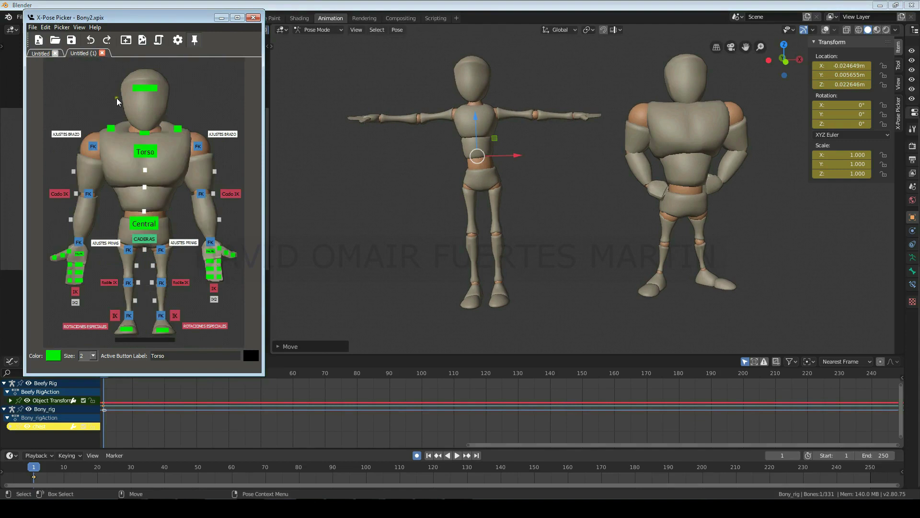
click(151, 154)
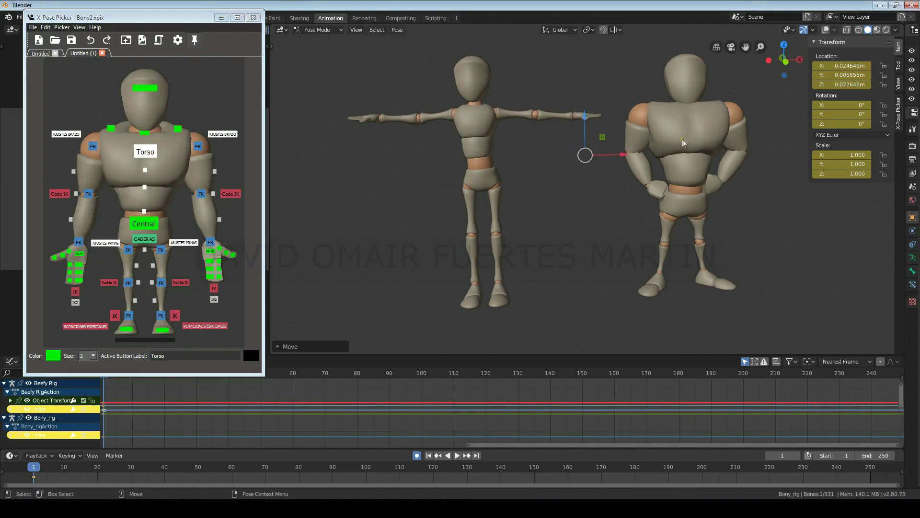
mouse_move(588, 156)
mouse_down()
mouse_move(584, 147)
mouse_move(599, 150)
mouse_move(593, 159)
mouse_up()
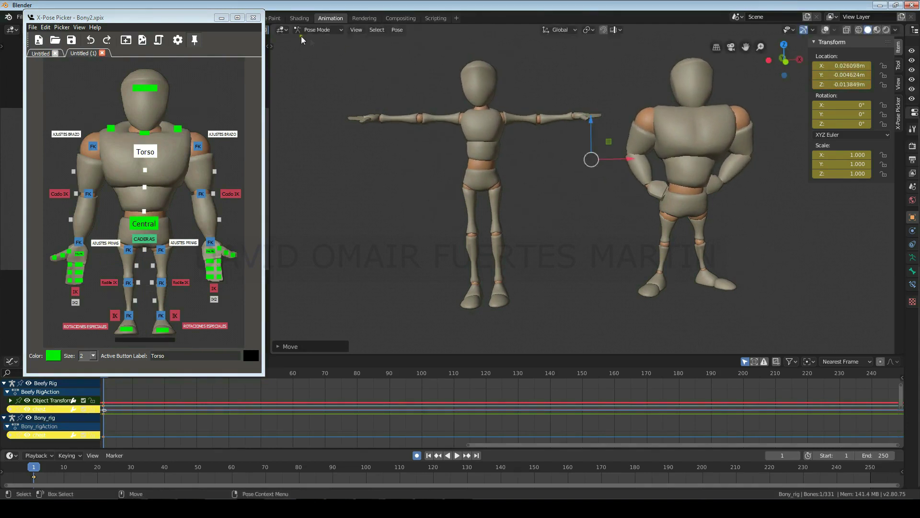